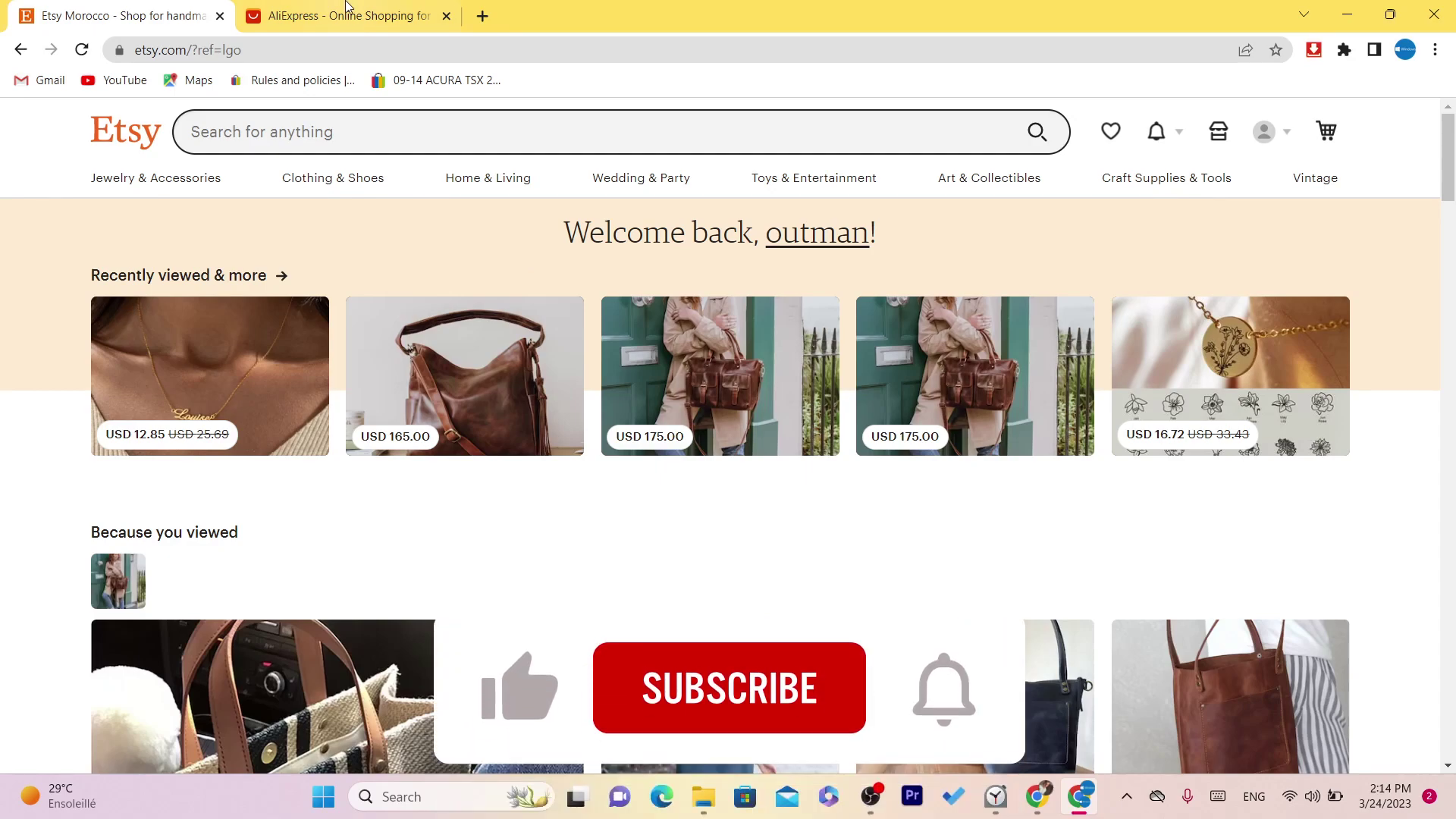
Switch from the Etsy home page to the AliExpress store tab
key(ctrl+Tab)
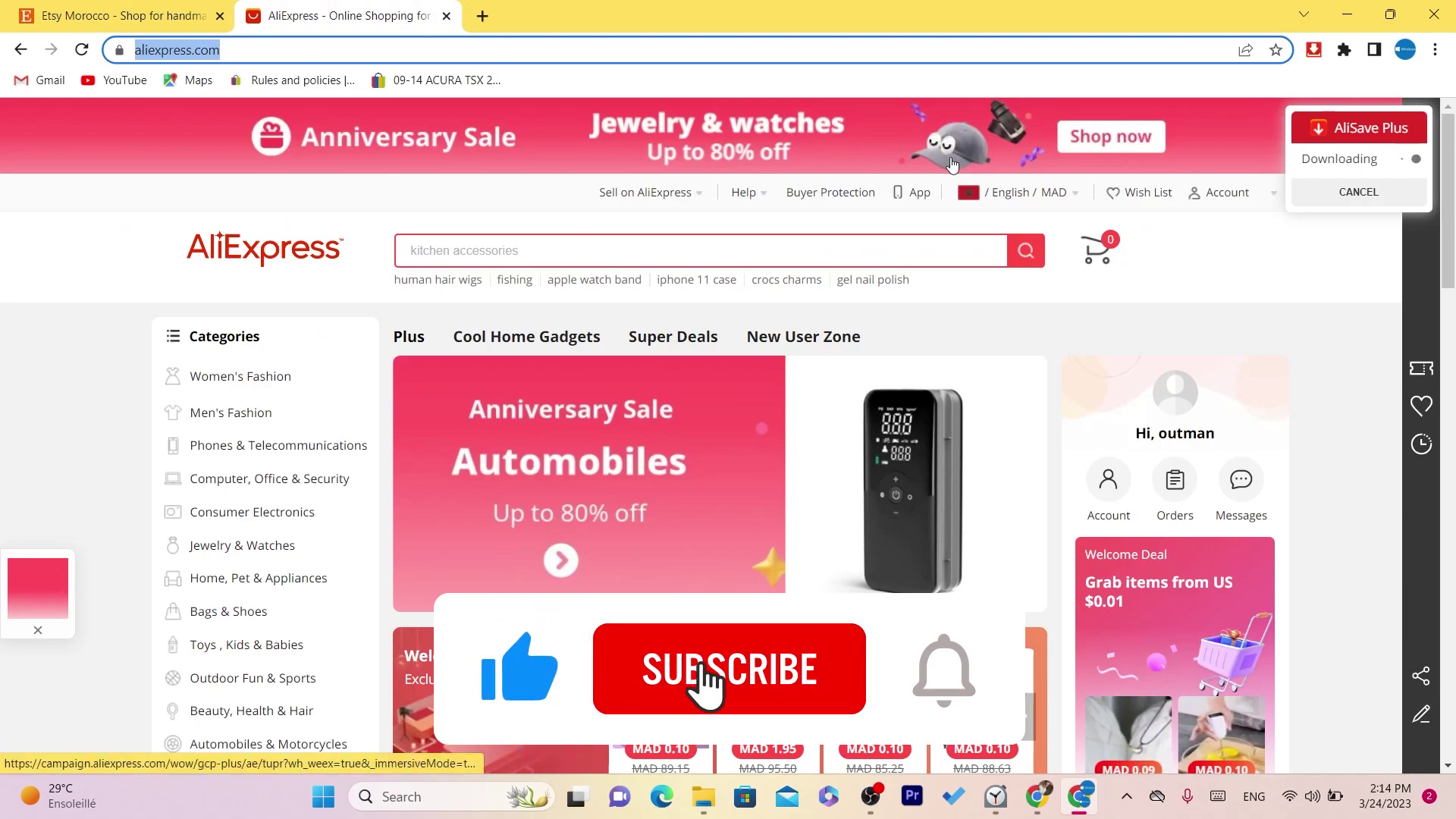
Scroll down and back up the AliExpress homepage, then return to the Etsy home page
drag(1453, 201, 1454, 258)
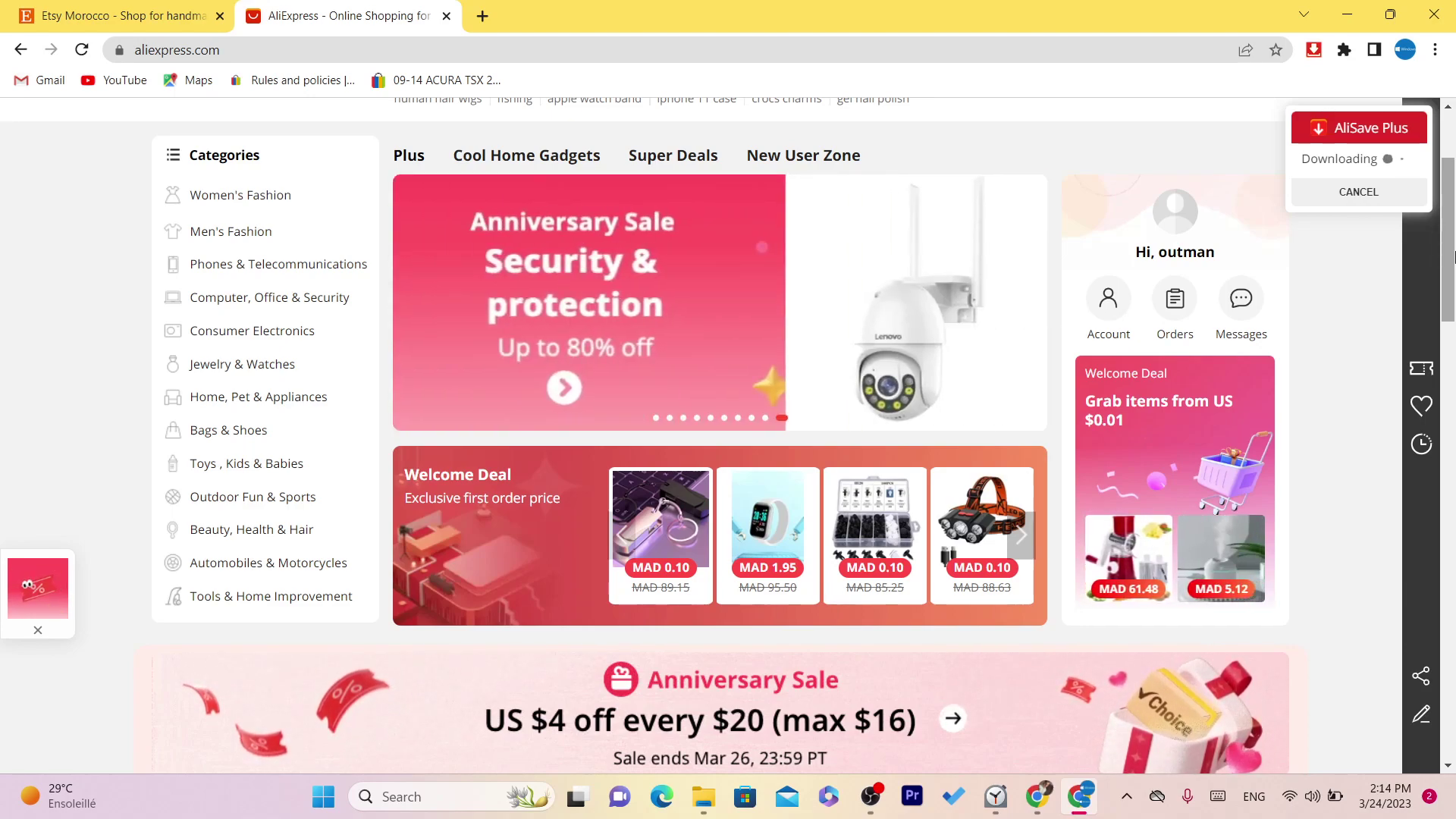
scroll(750, 173, up, 3)
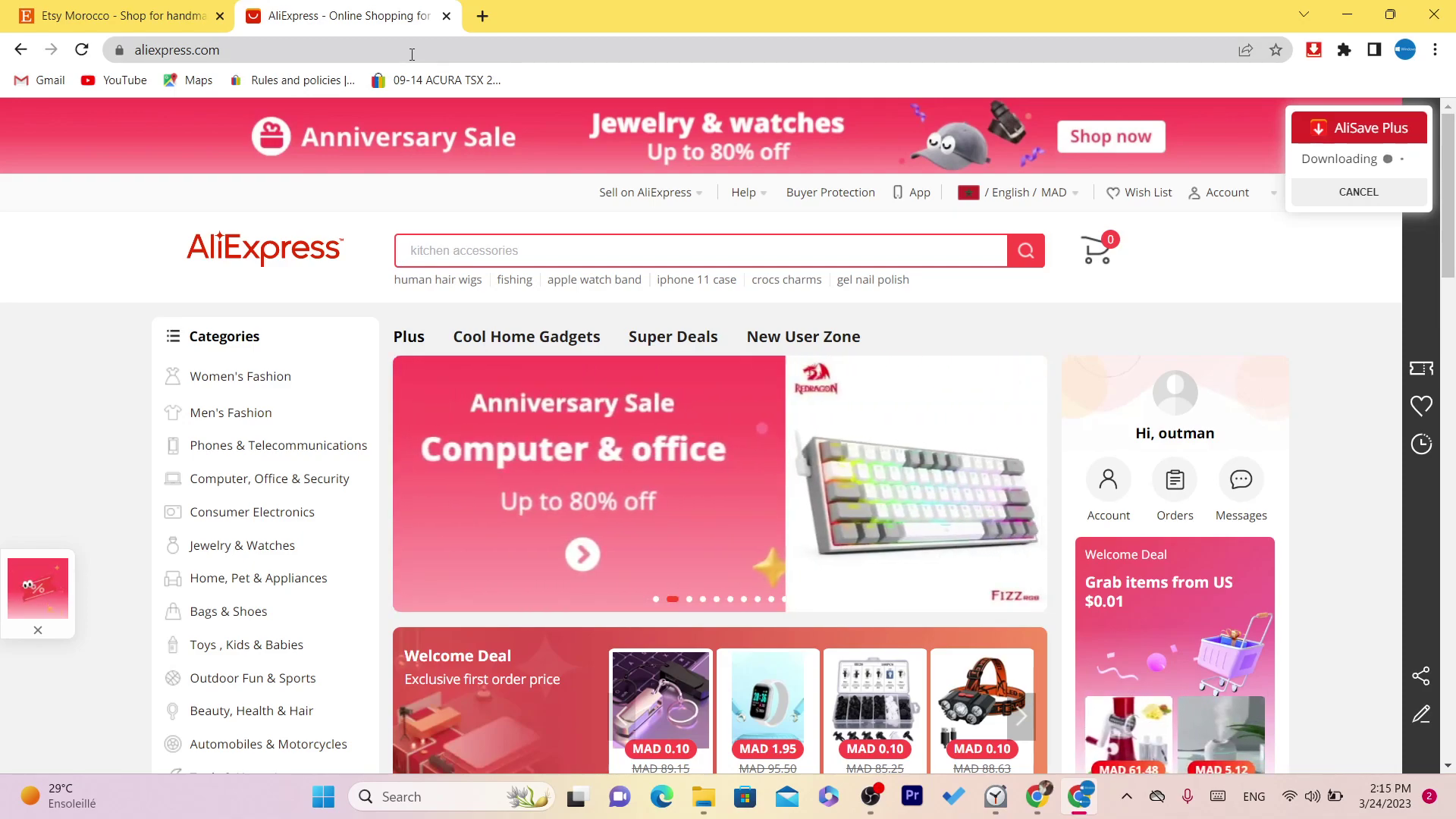
key(ctrl+shift+Tab)
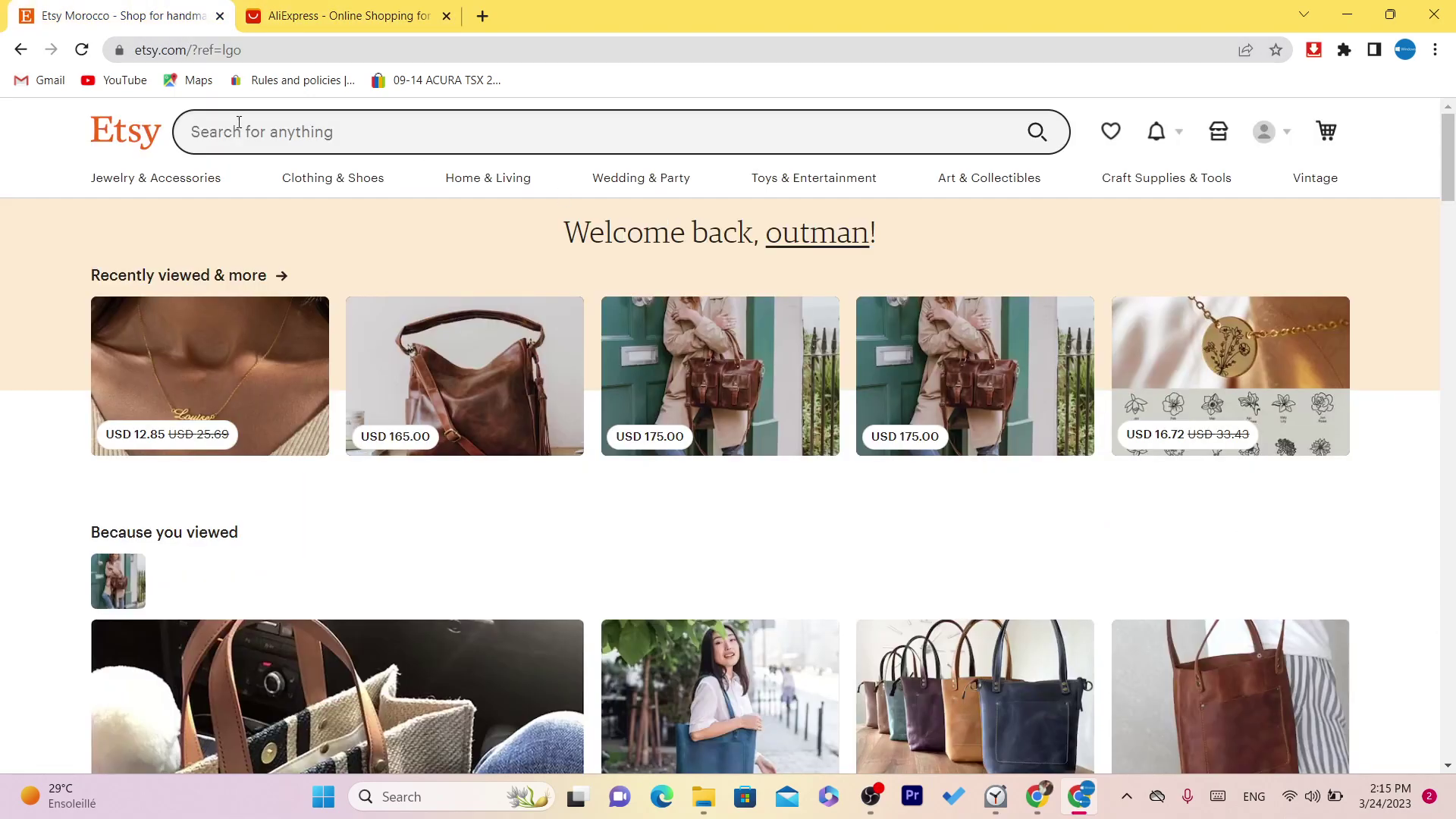
Start an Etsy search and open the account options, then dismiss both
click(306, 146)
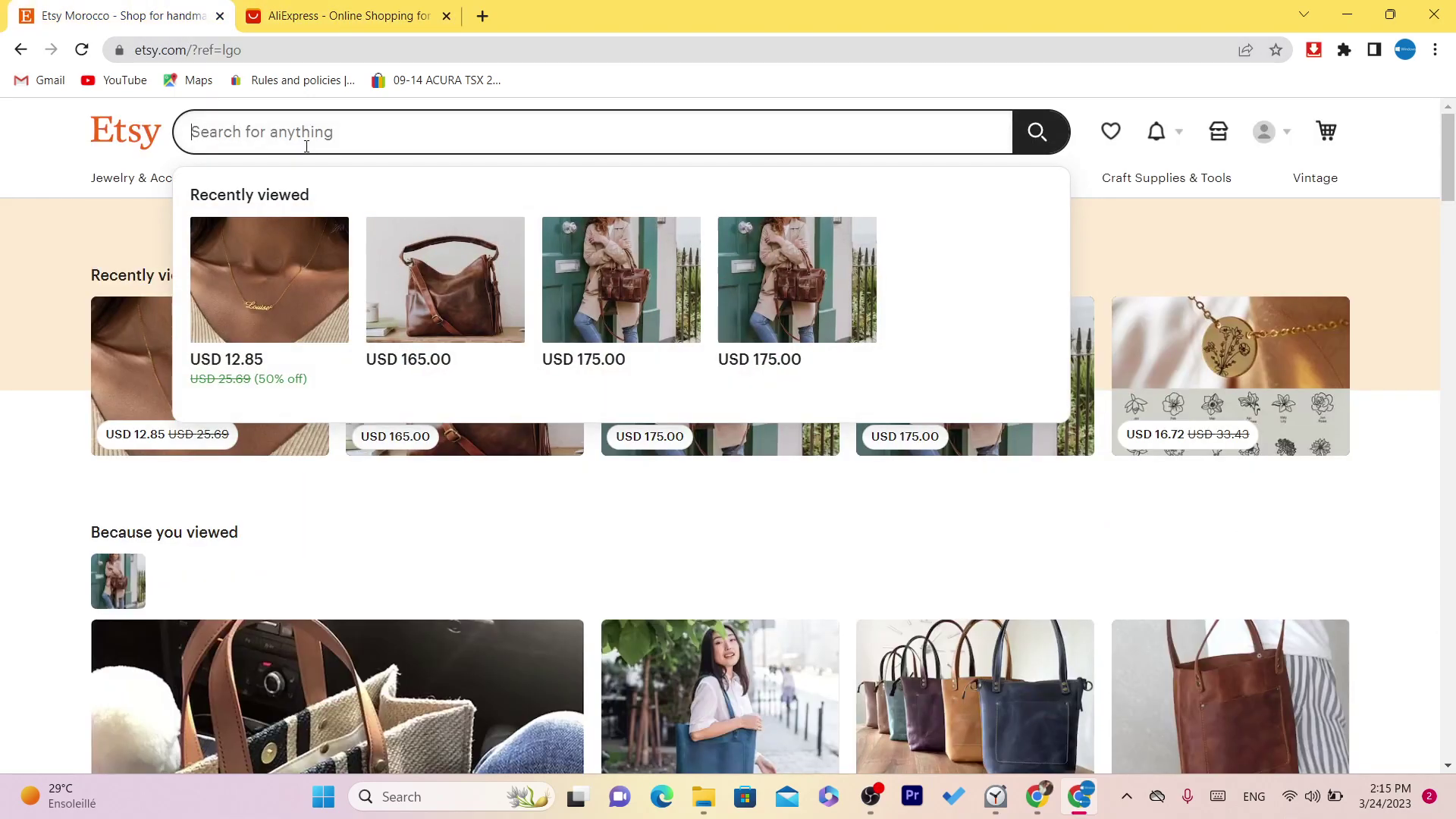
click(2, 351)
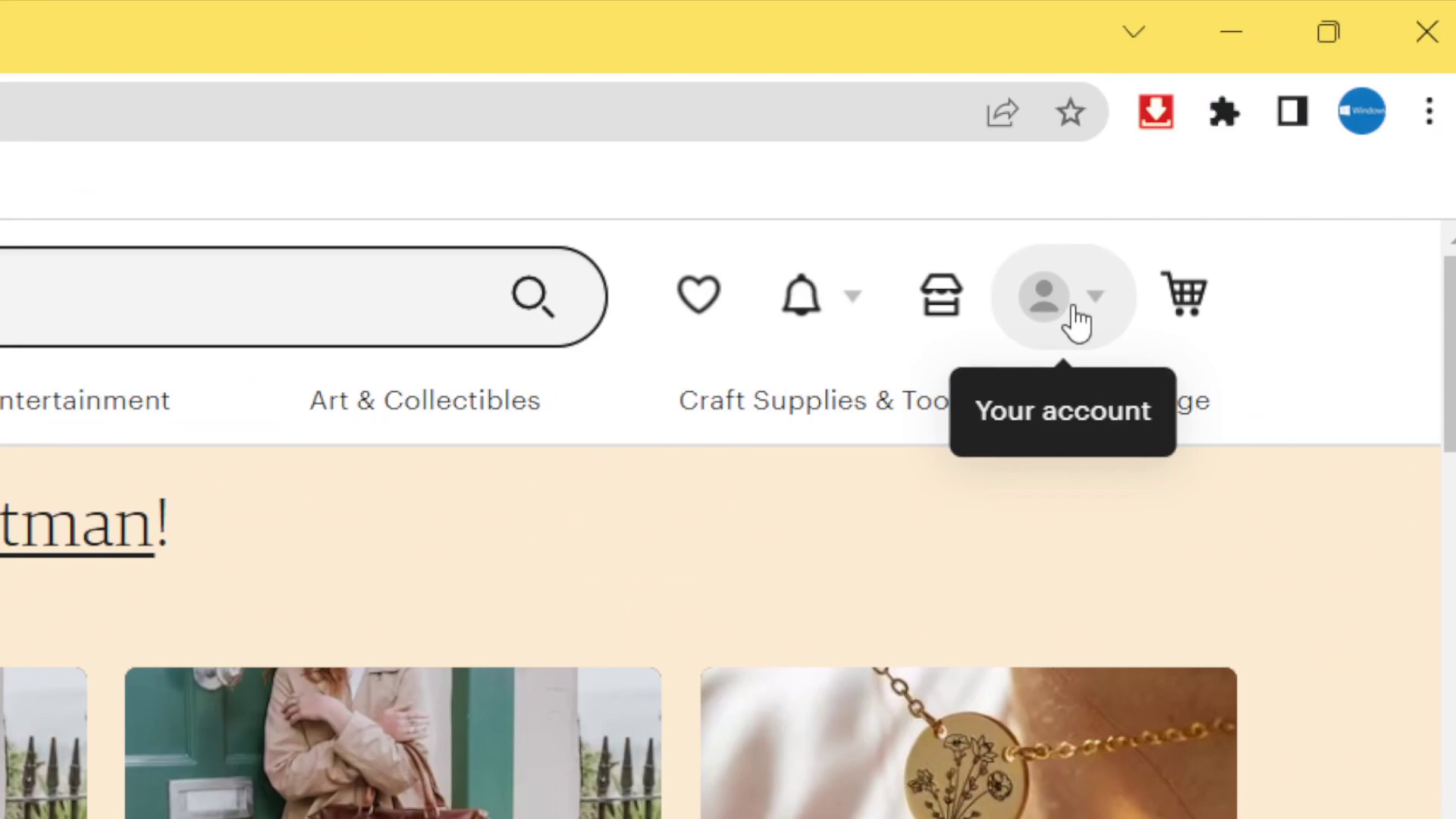
click(1075, 322)
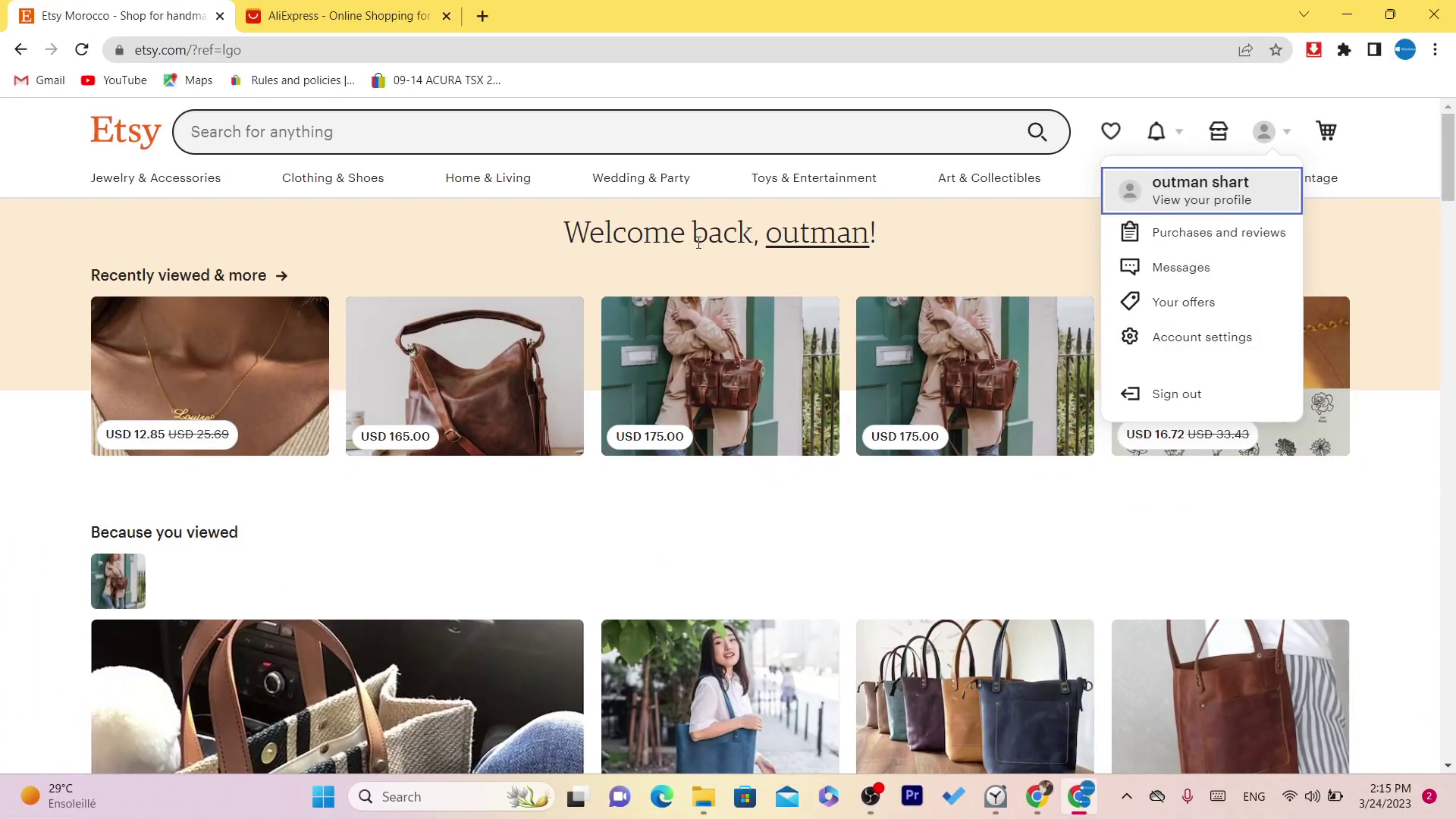
triple_click(698, 241)
Reopen shop setup at Shop preferences, check the shop country list, then go to AliExpress
click(621, 232)
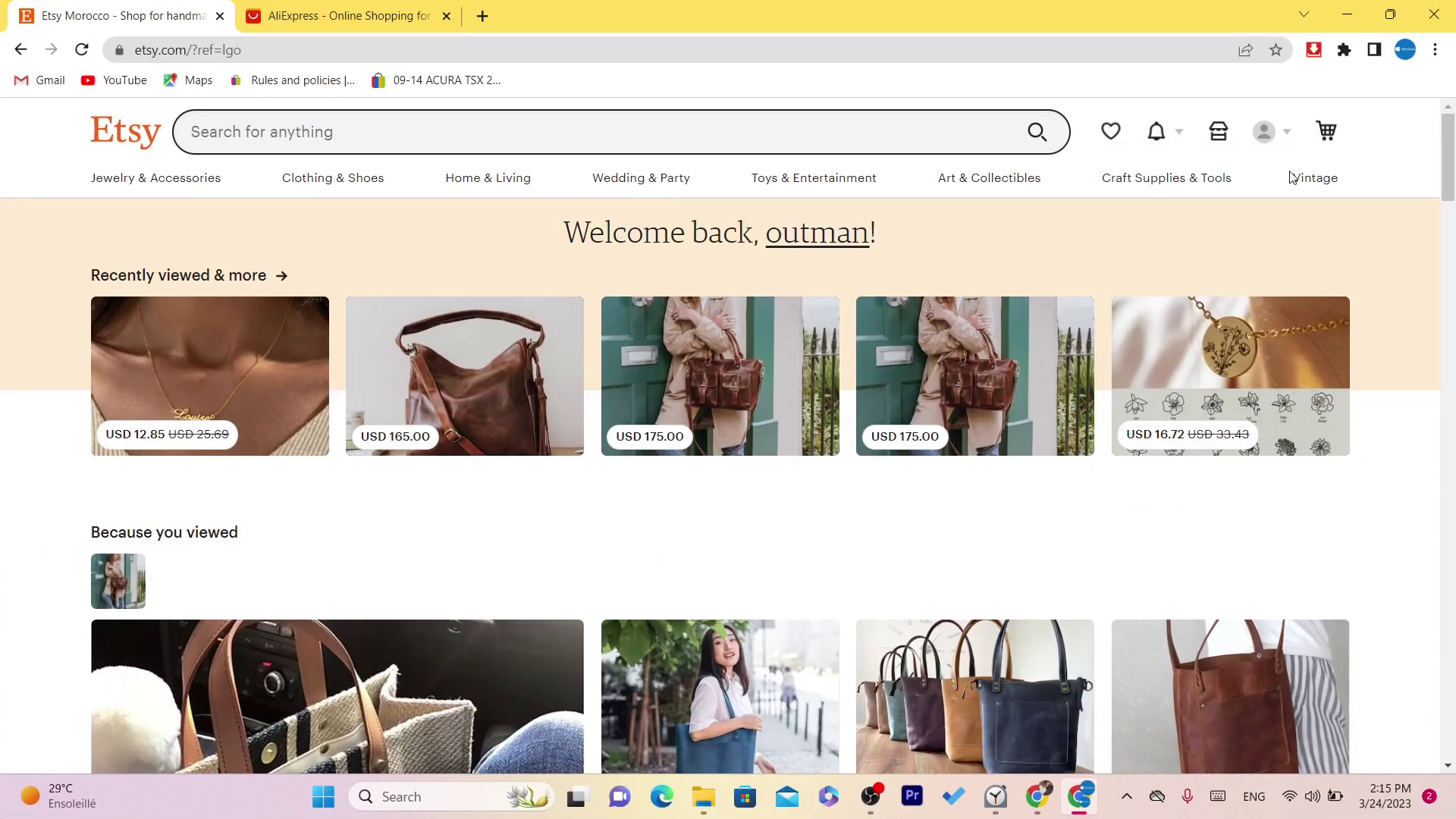
click(1218, 131)
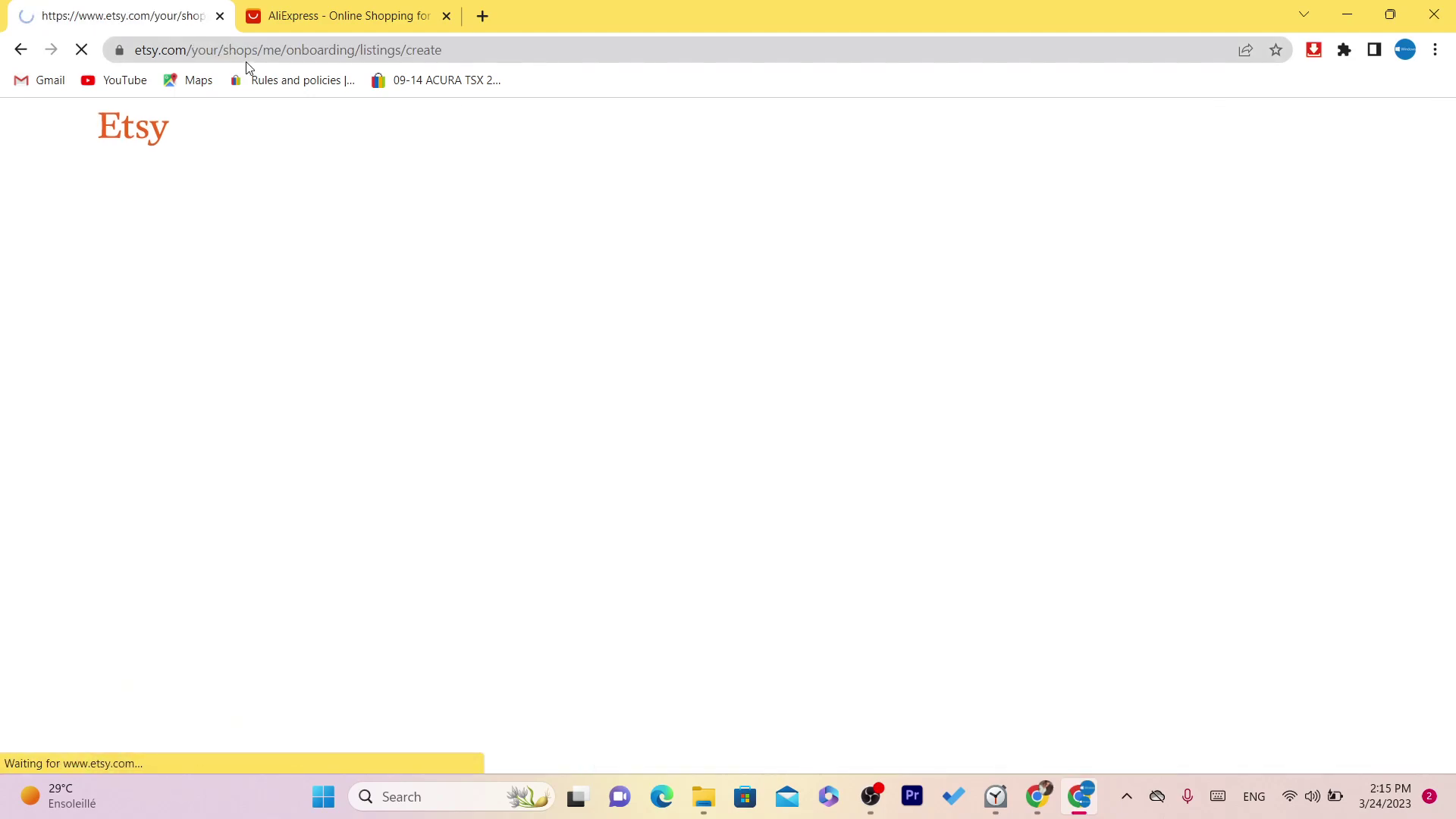
click(176, 204)
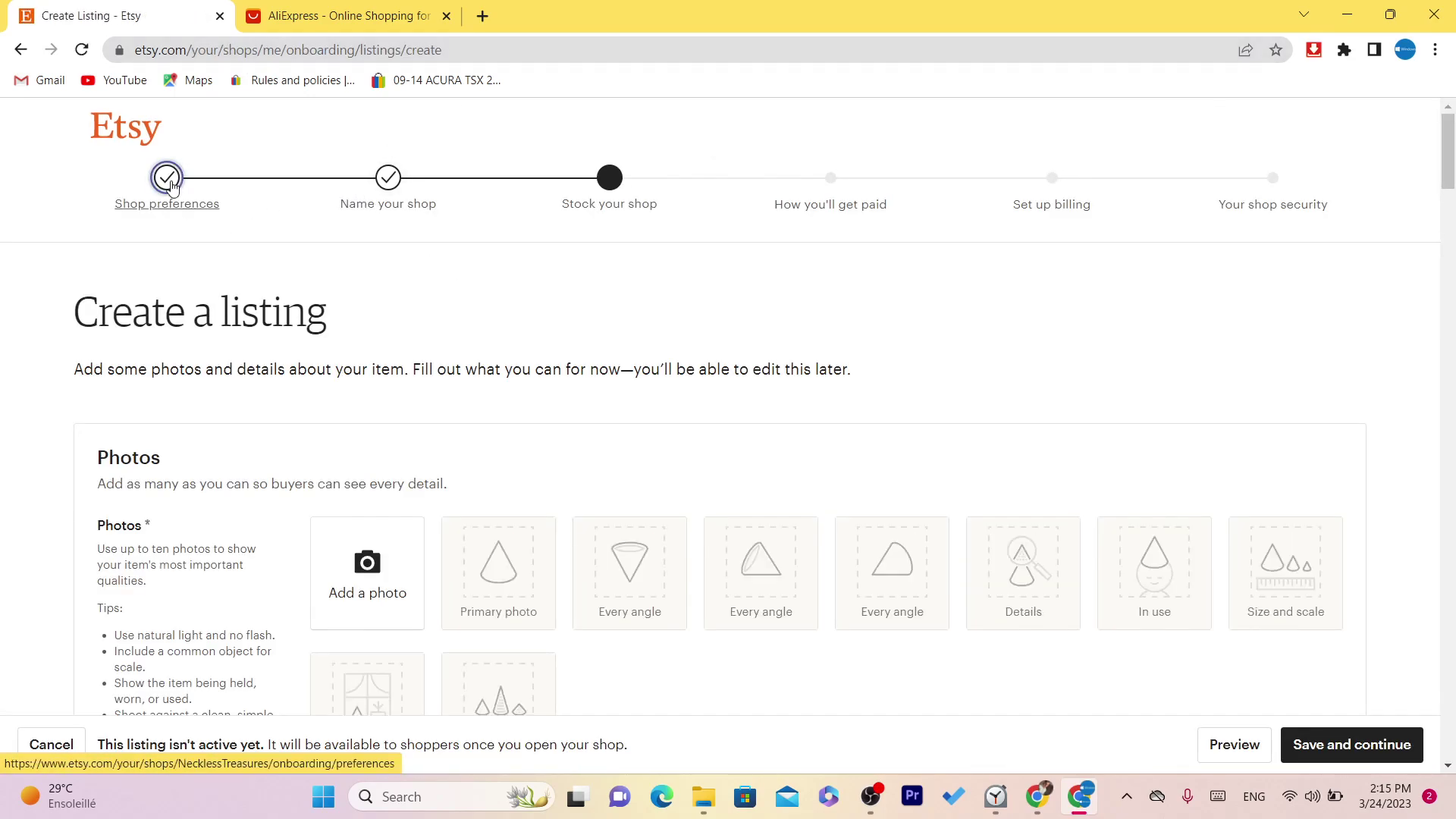
click(848, 162)
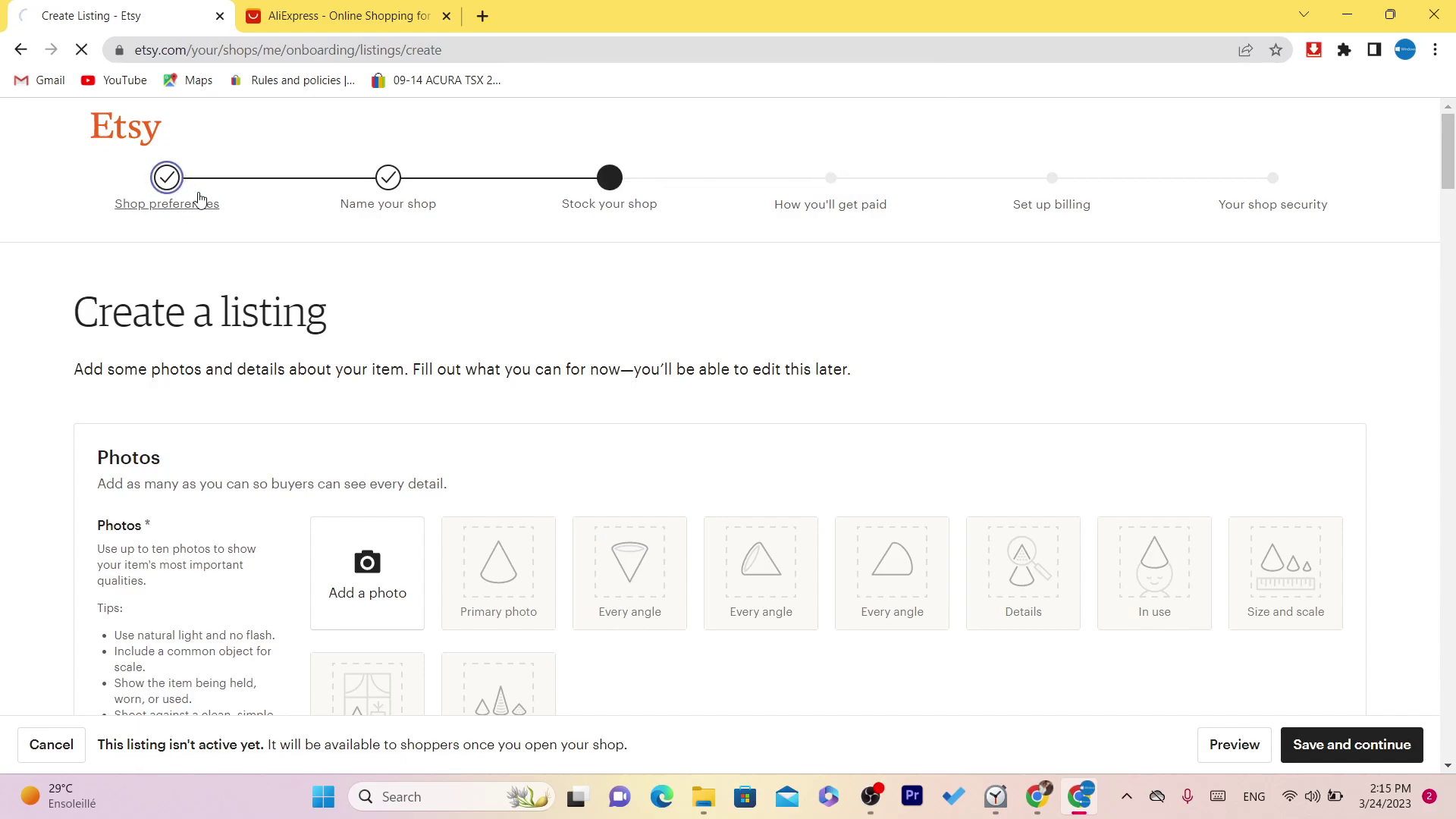
click(363, 492)
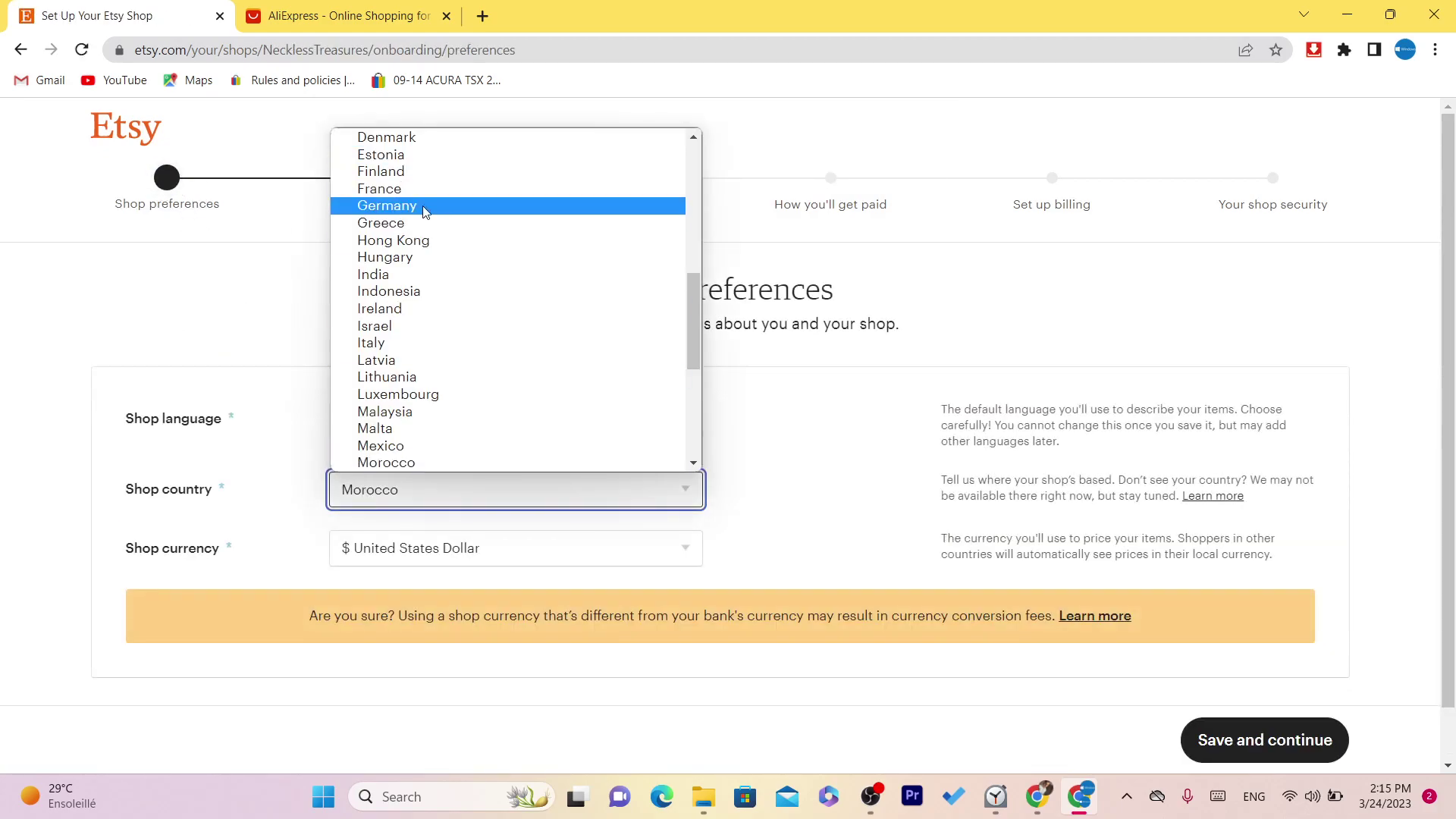
click(348, 16)
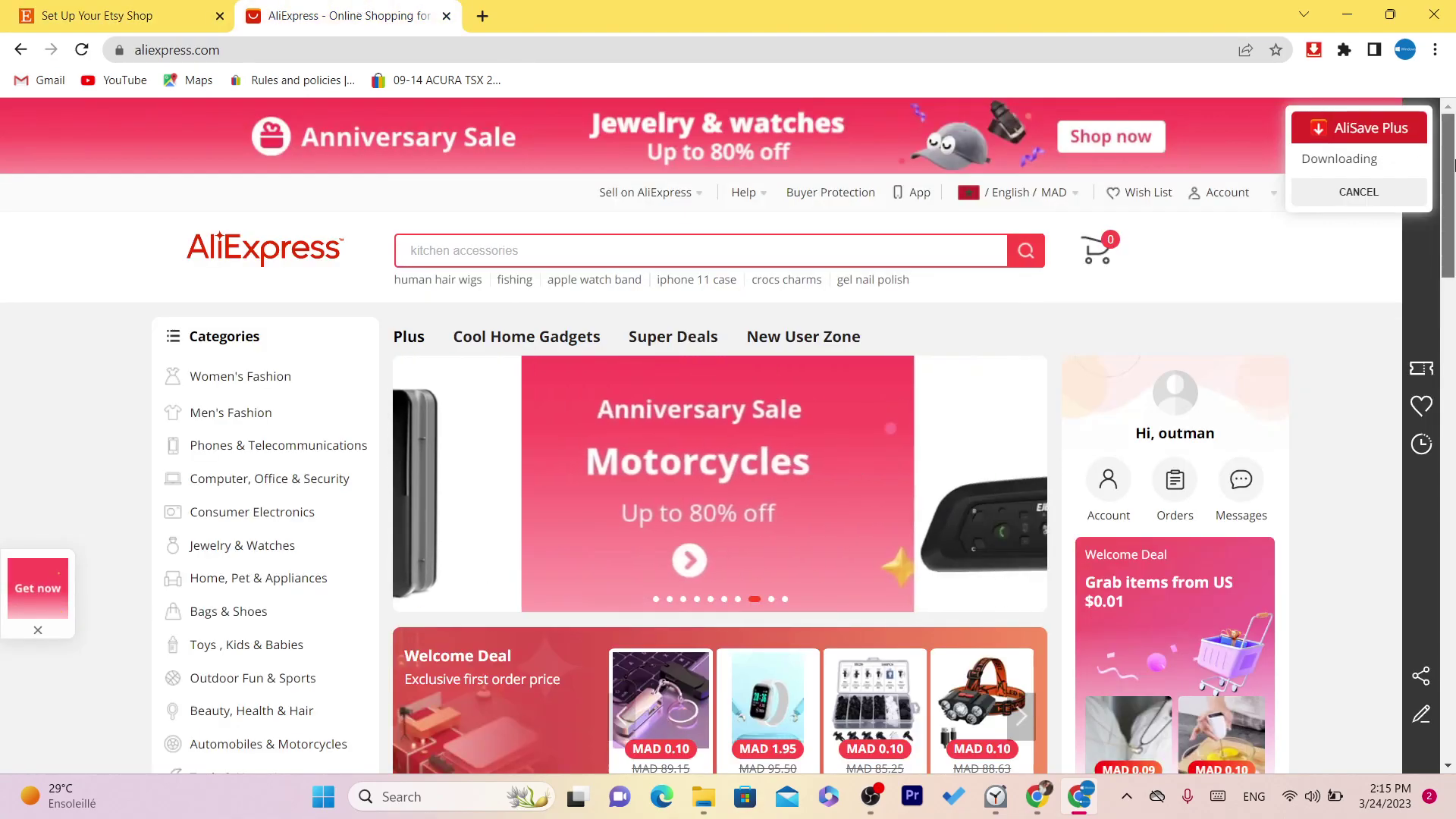
Browse the AliExpress homepage down to SuperDeals, then return to the Etsy shop preferences
scroll(1452, 366, down, 8)
scroll(1452, 367, up, 8)
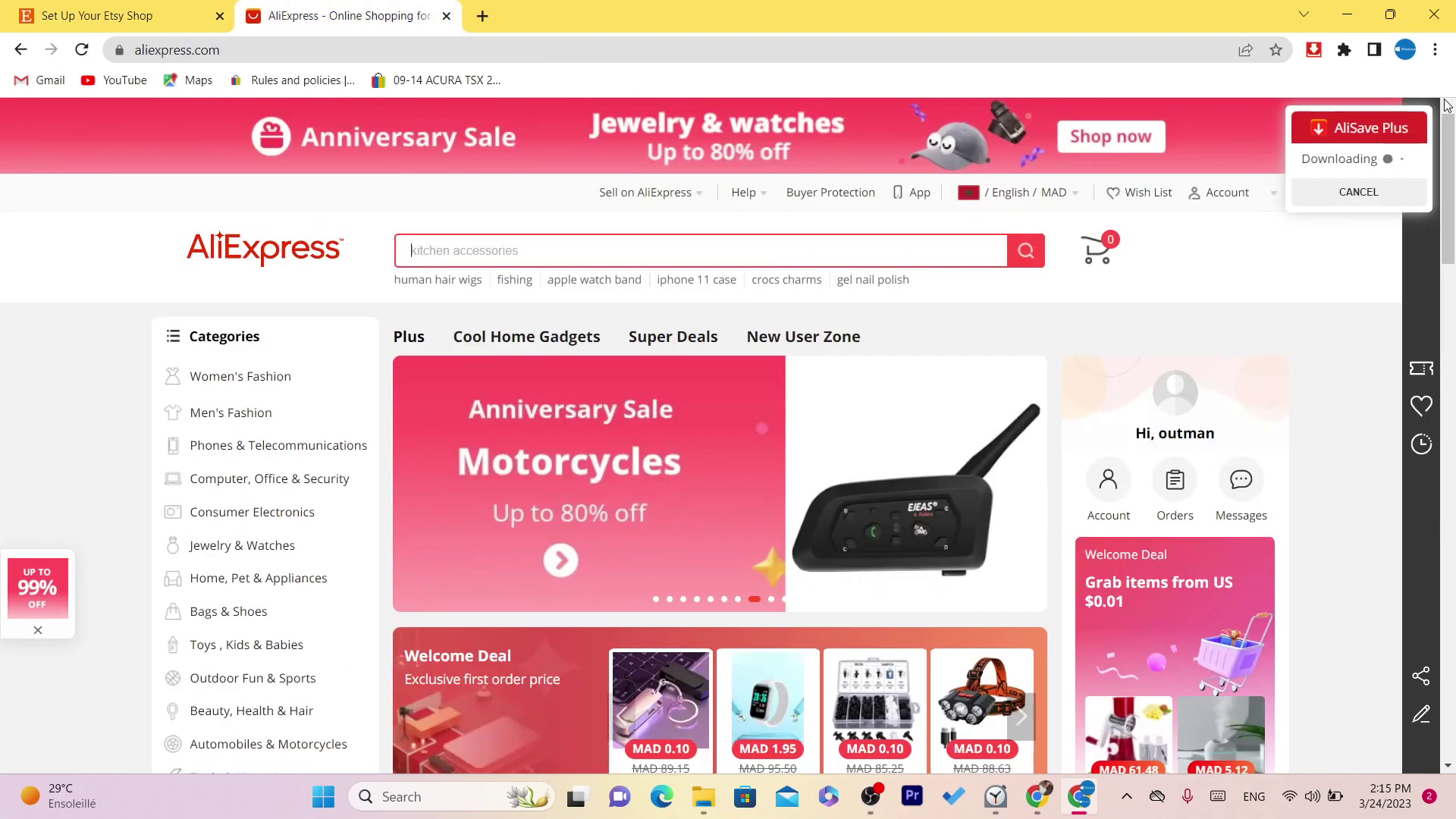
mouse_move(1276, 225)
scroll(1452, 338, down, 10)
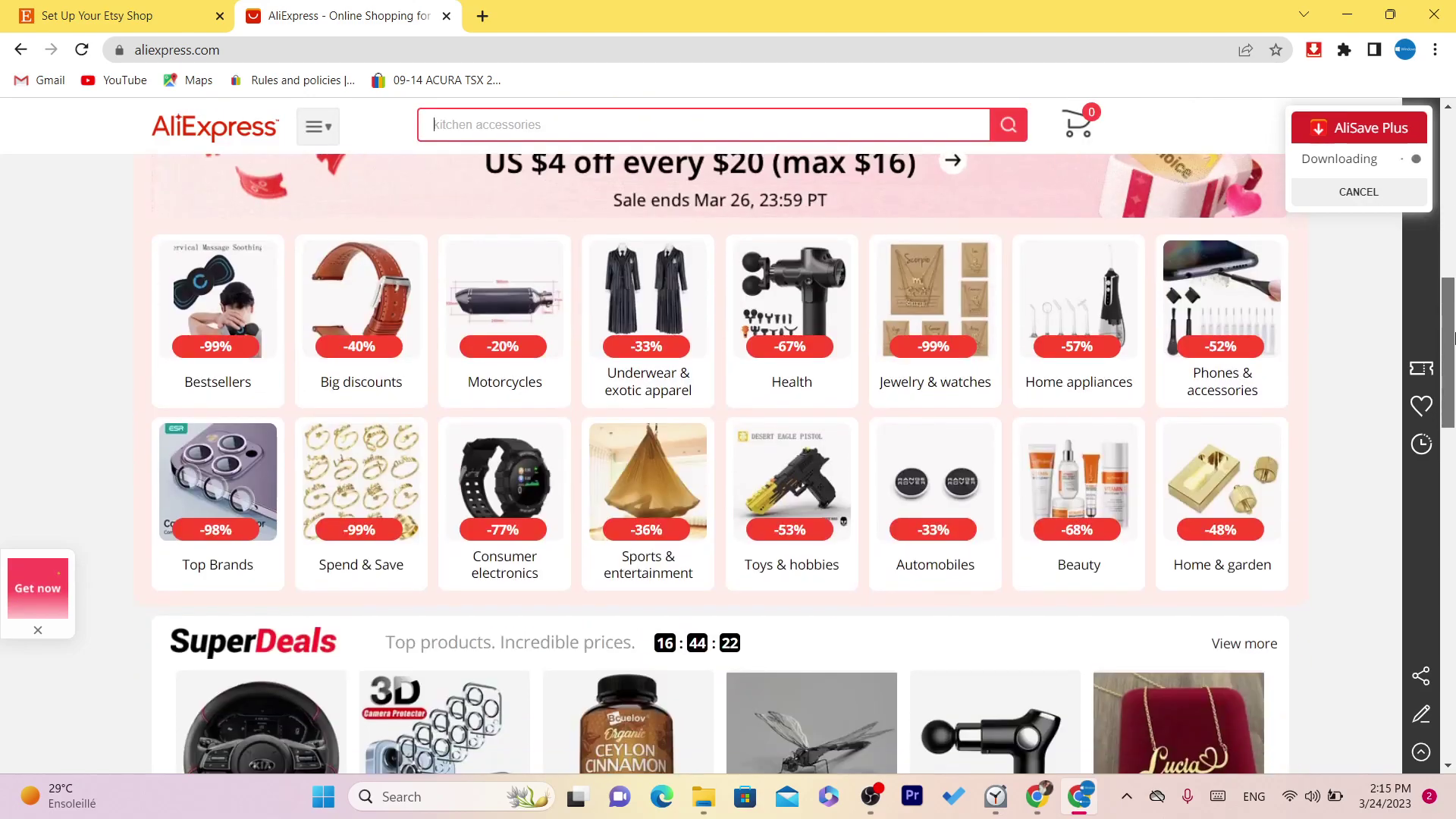
scroll(692, 215, down, 6)
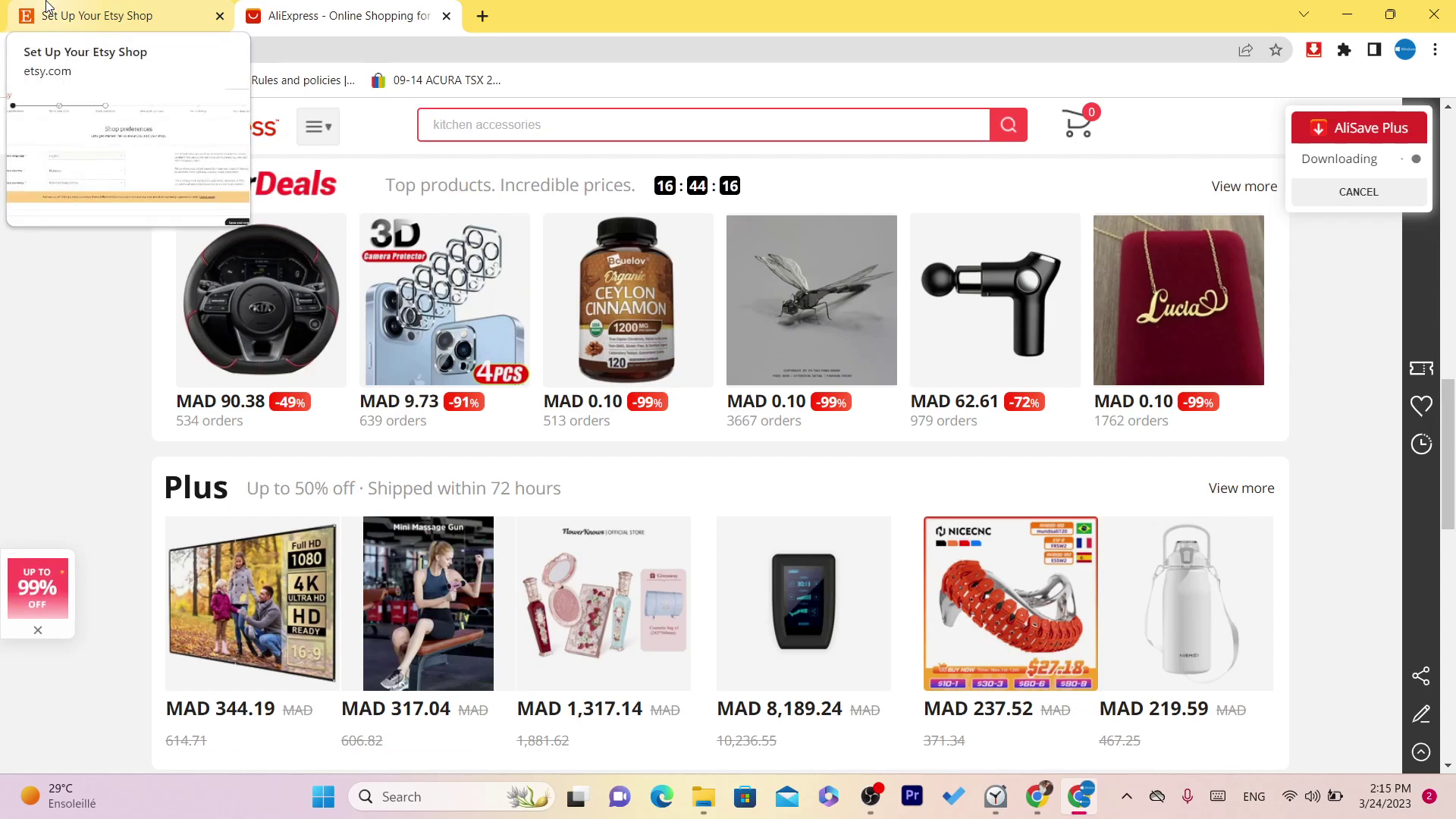
click(47, 10)
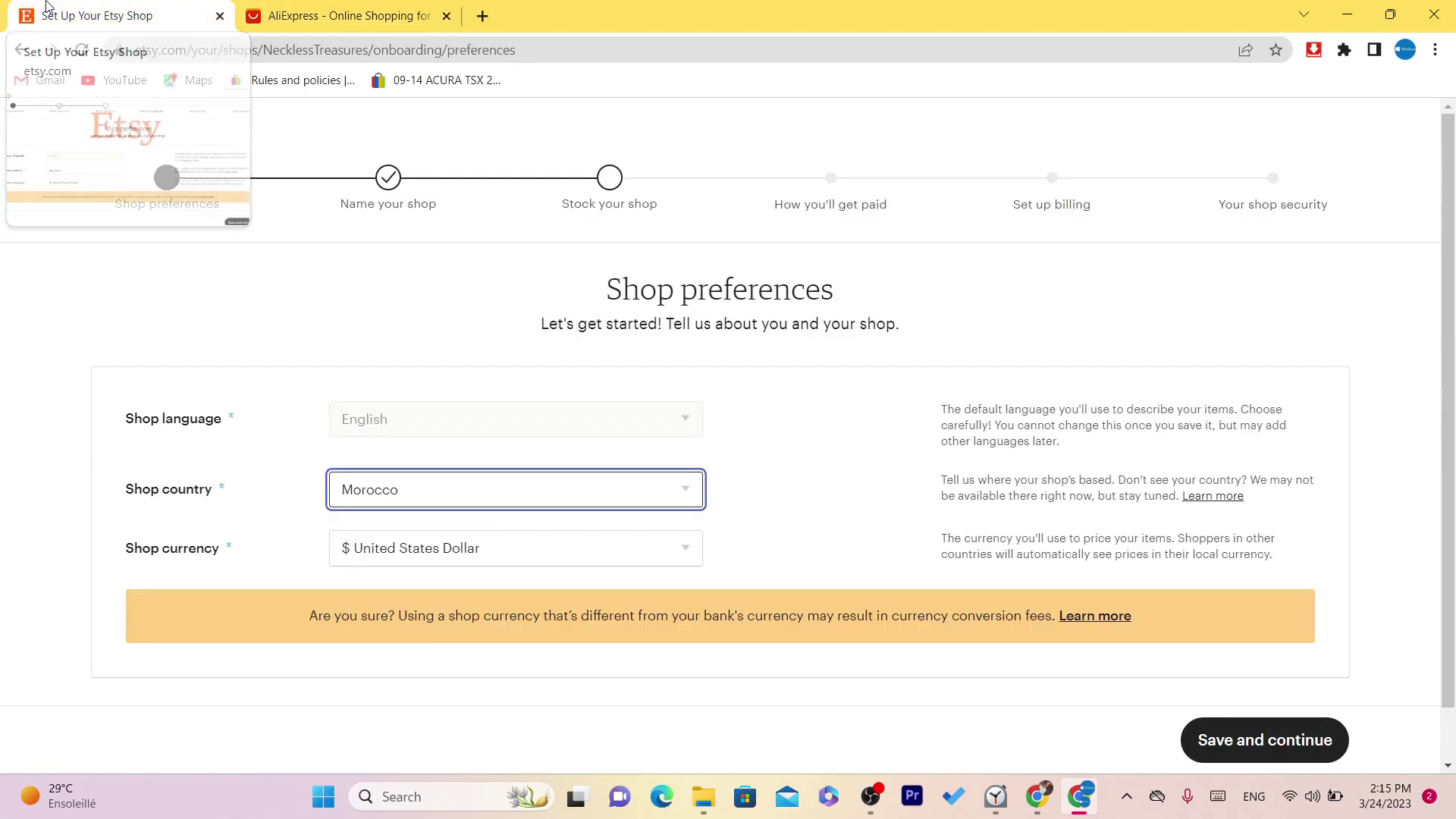
Save shop preferences with Morocco as country and United States Dollar as currency
click(367, 489)
click(400, 556)
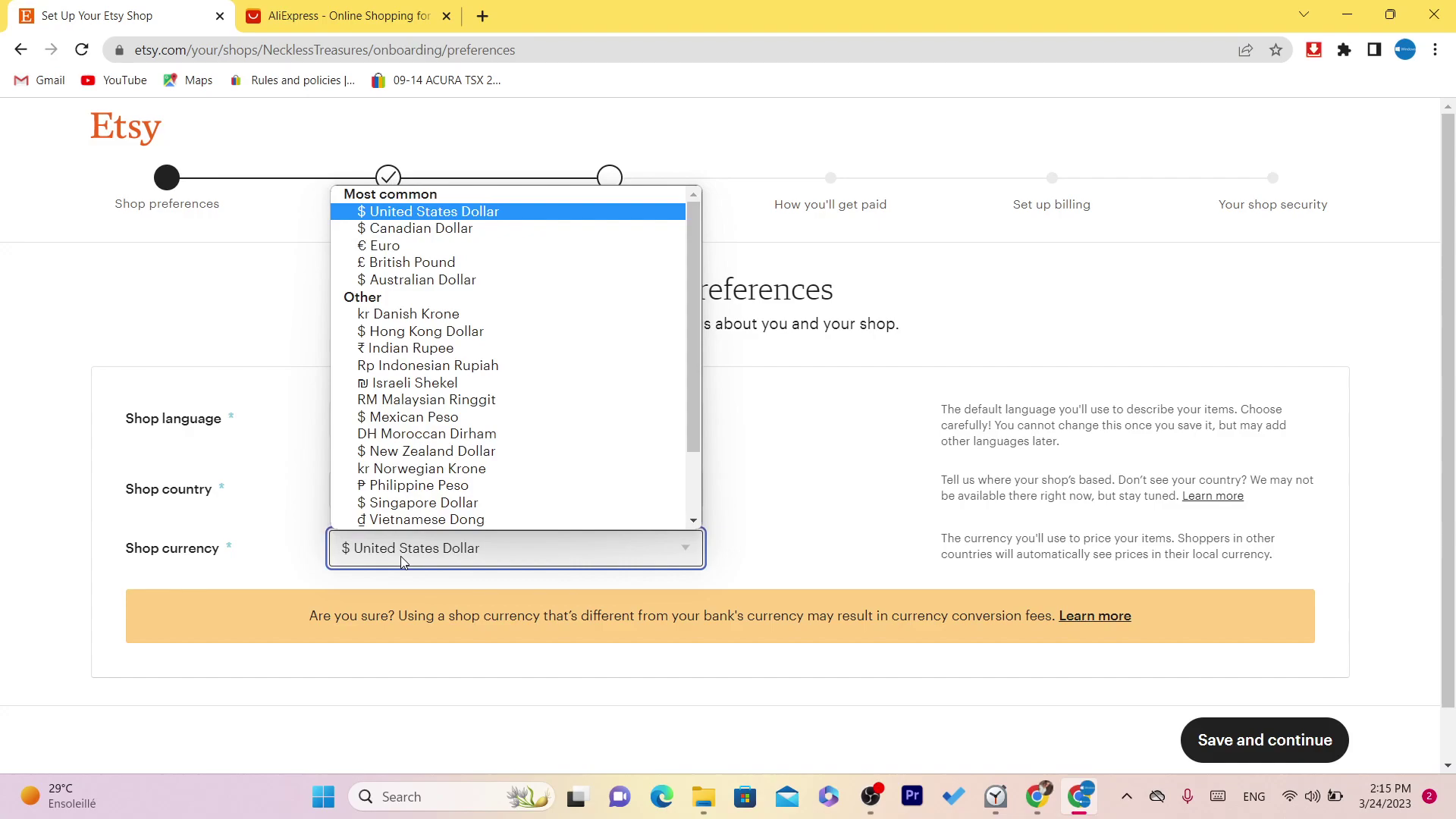
click(400, 557)
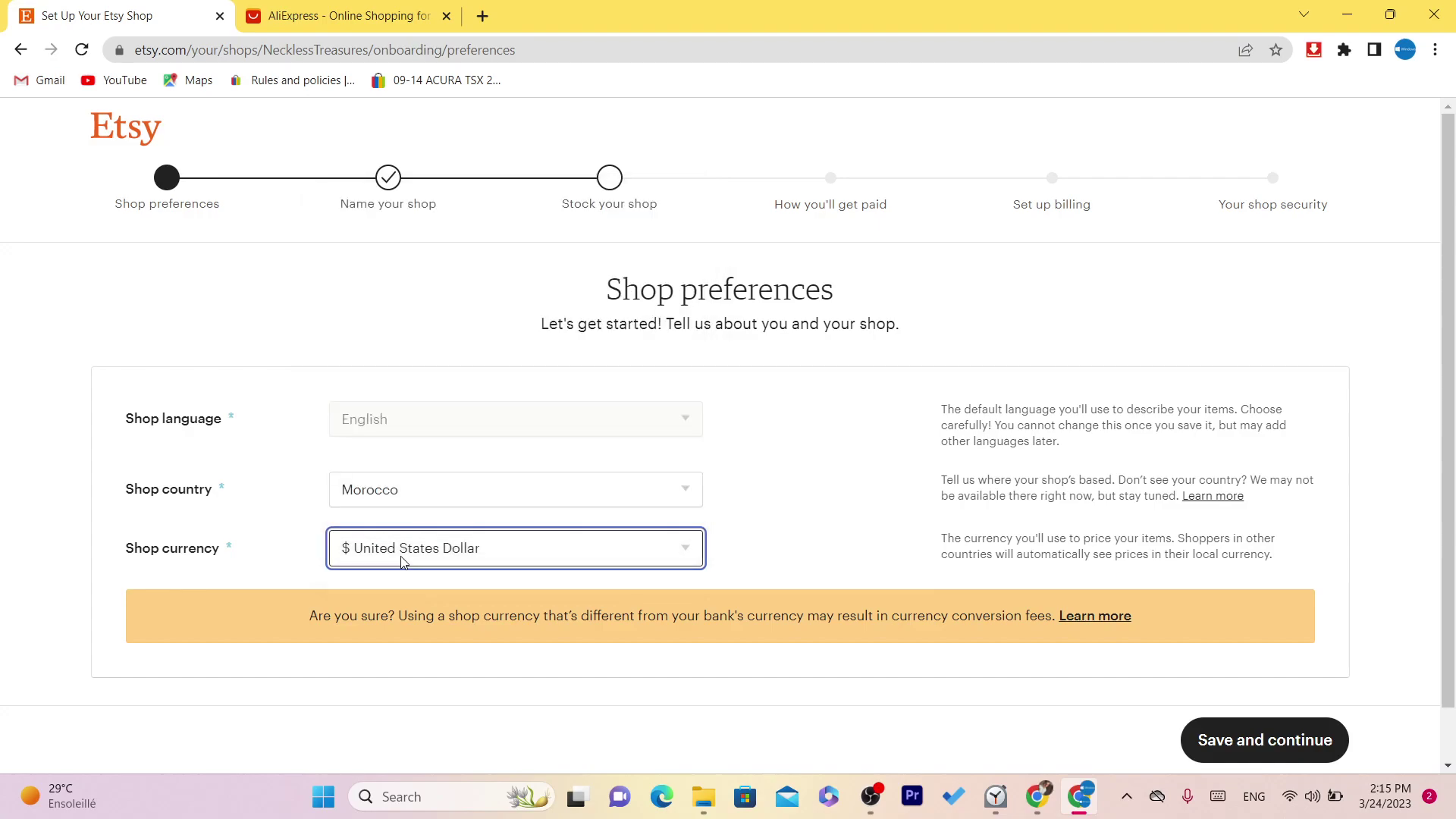
click(1255, 736)
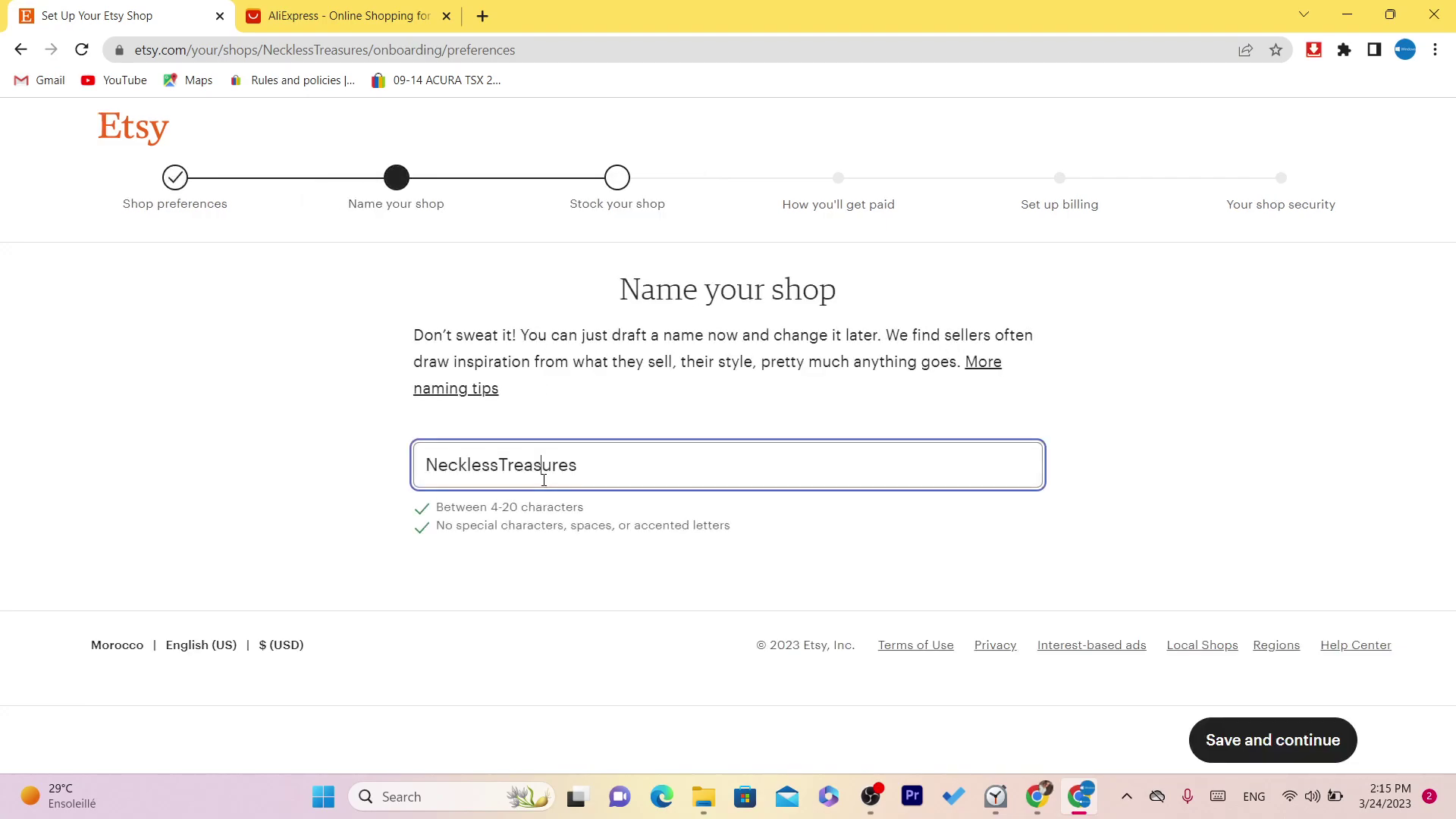
Save the shop name NecklessTreasures, advance to Create a listing, then switch to AliExpress
double_click(544, 477)
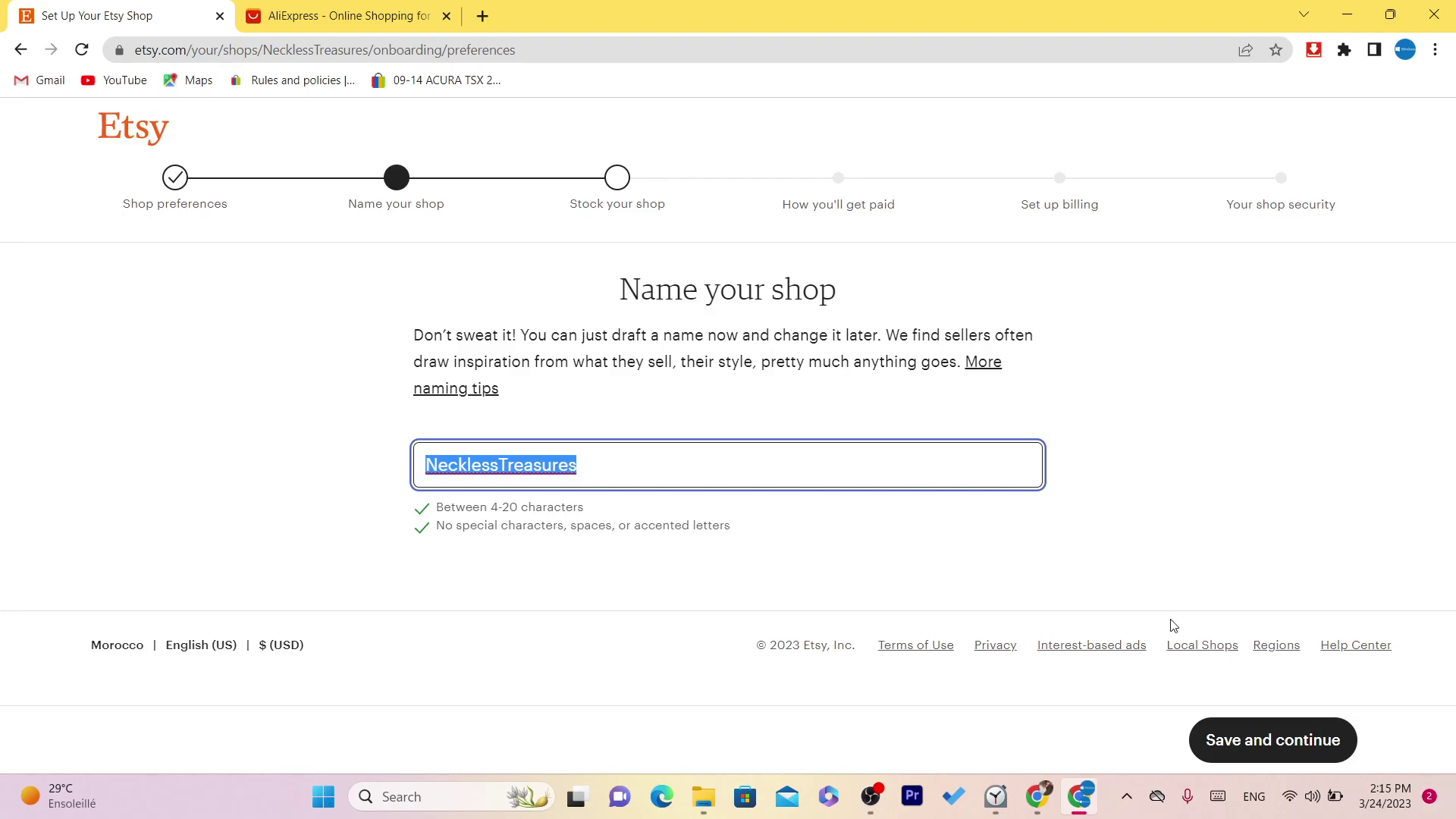
click(1196, 726)
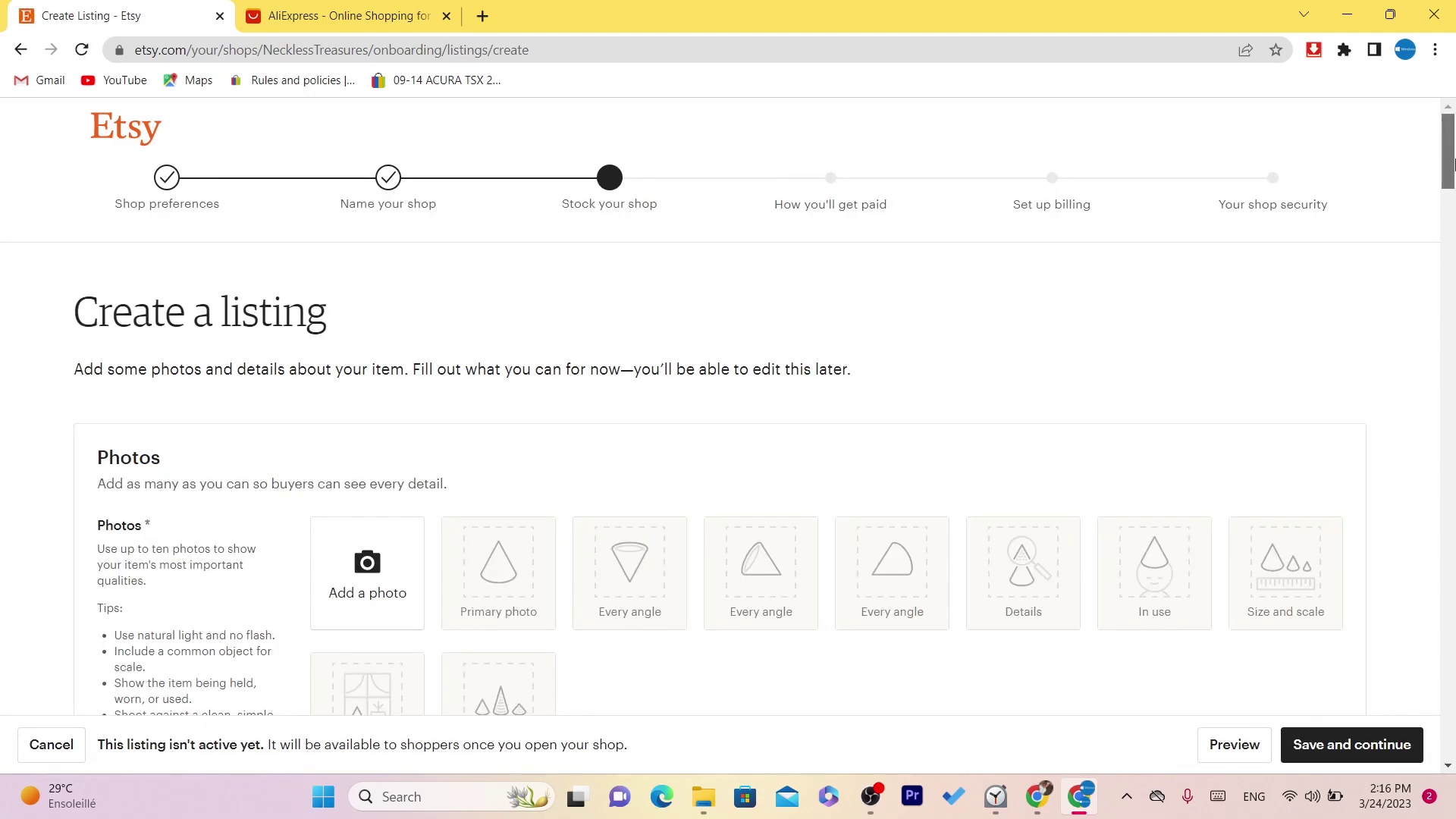
scroll(483, 308, down, 3)
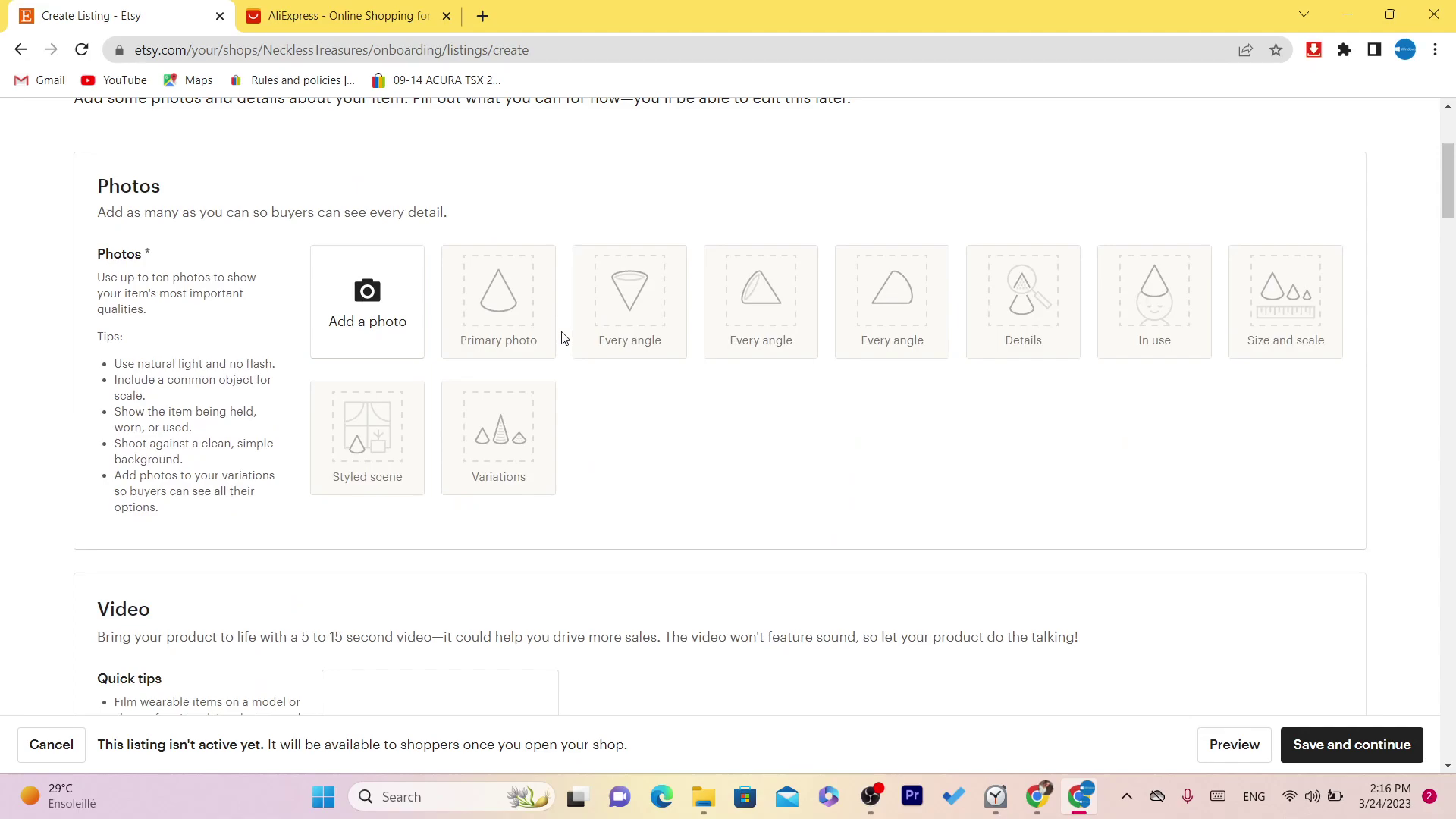
click(458, 16)
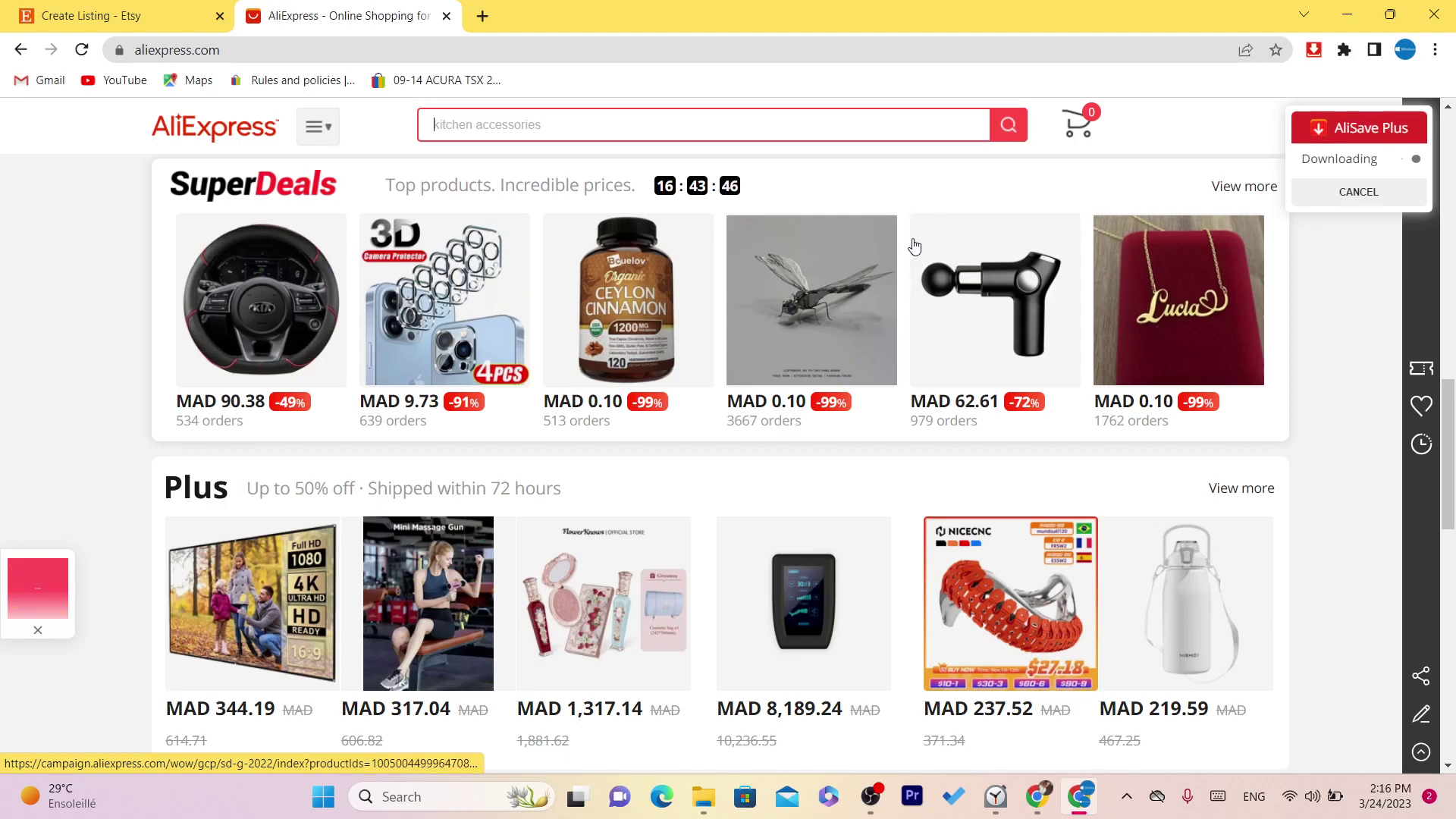
Open the ziqing Official Store massage gun product page from the SuperDeals offer
click(1008, 364)
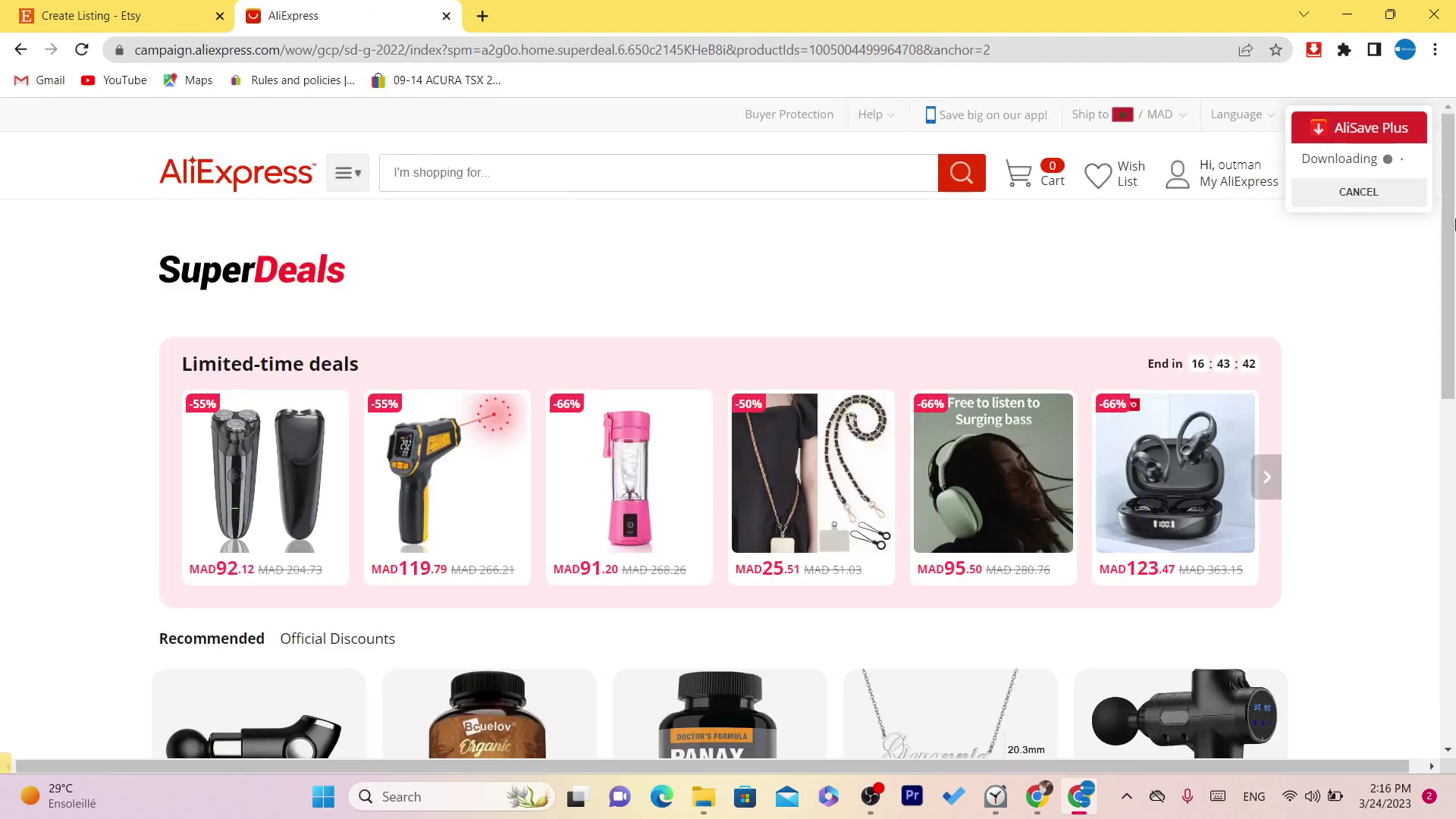
scroll(596, 426, down, 4)
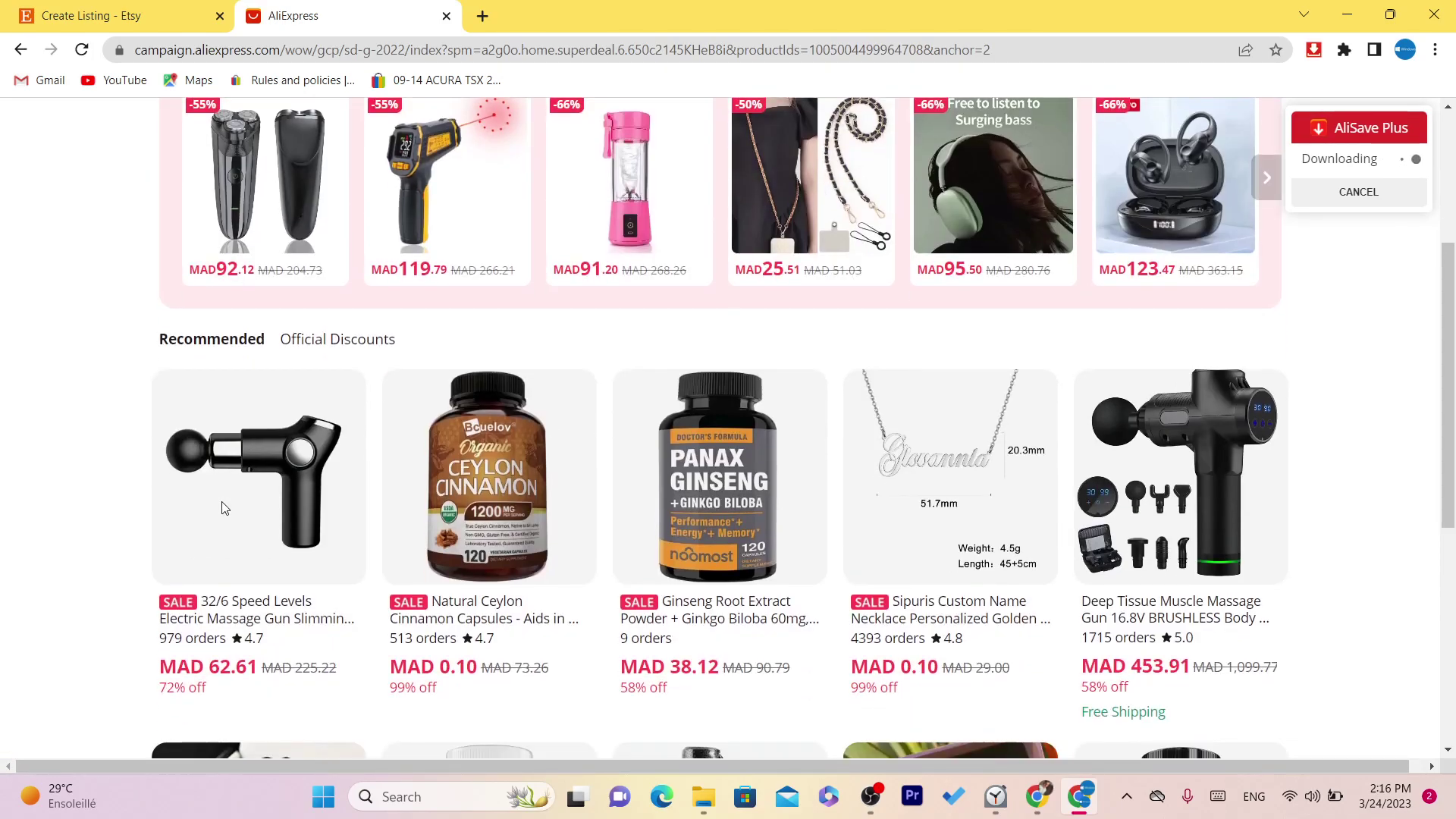
click(225, 507)
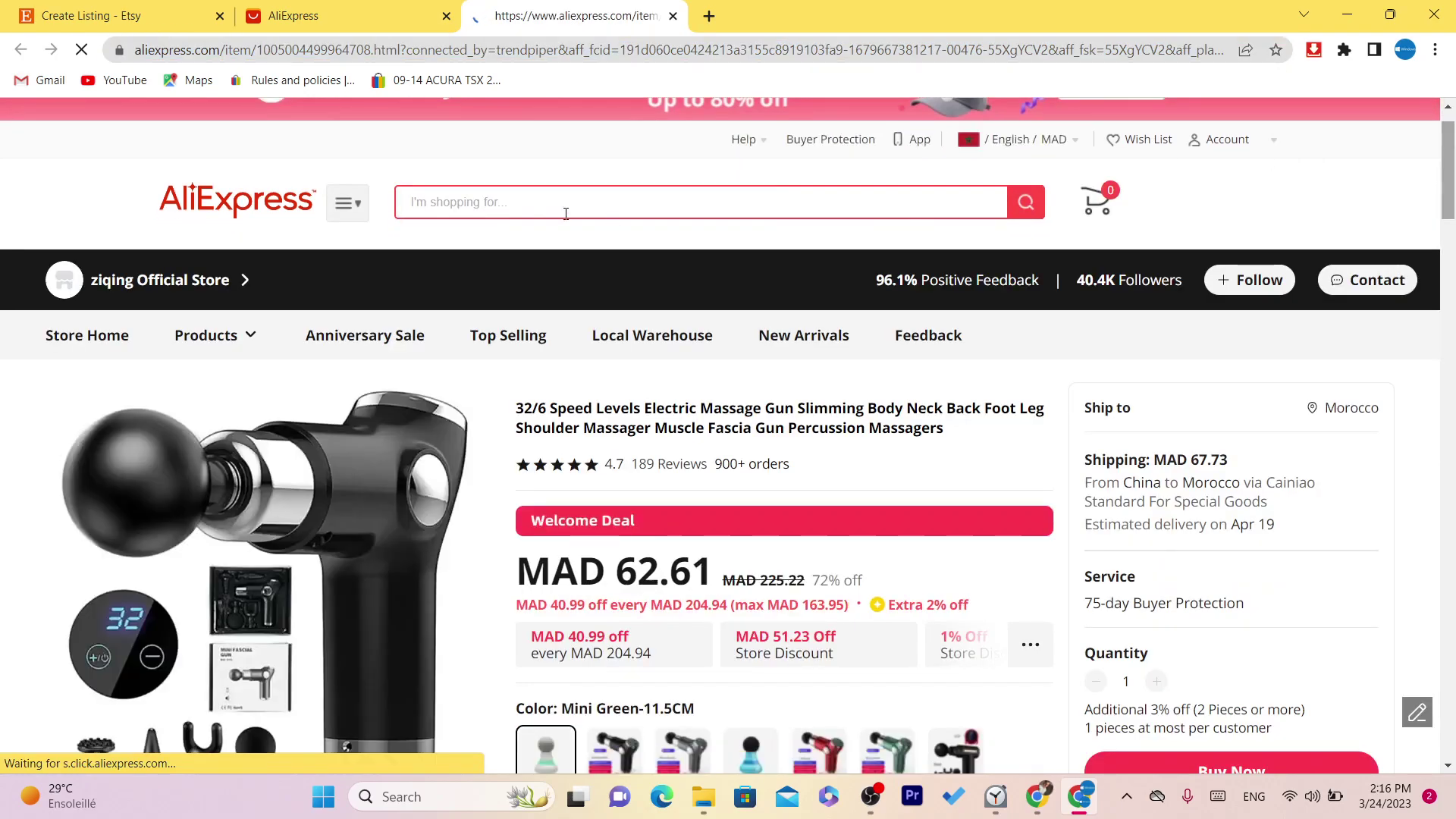
mouse_move(1449, 155)
mouse_down()
mouse_move(1451, 199)
mouse_move(1450, 184)
mouse_up()
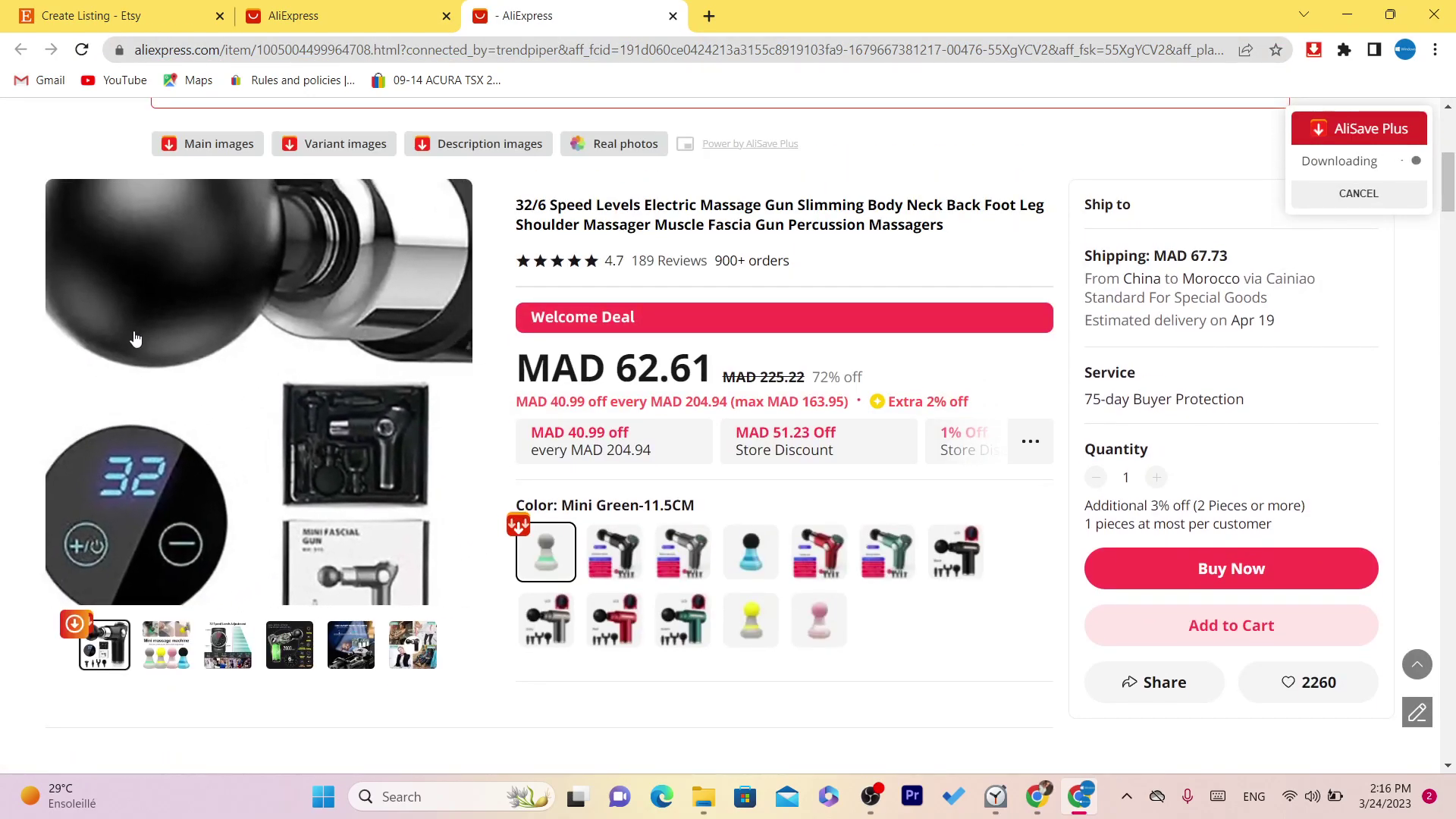
Decline Sticky Keys, select the massage gun's full title, and glance at the Etsy listing
key(shift)
key(shift)
key(shift)
key(shift)
key(shift)
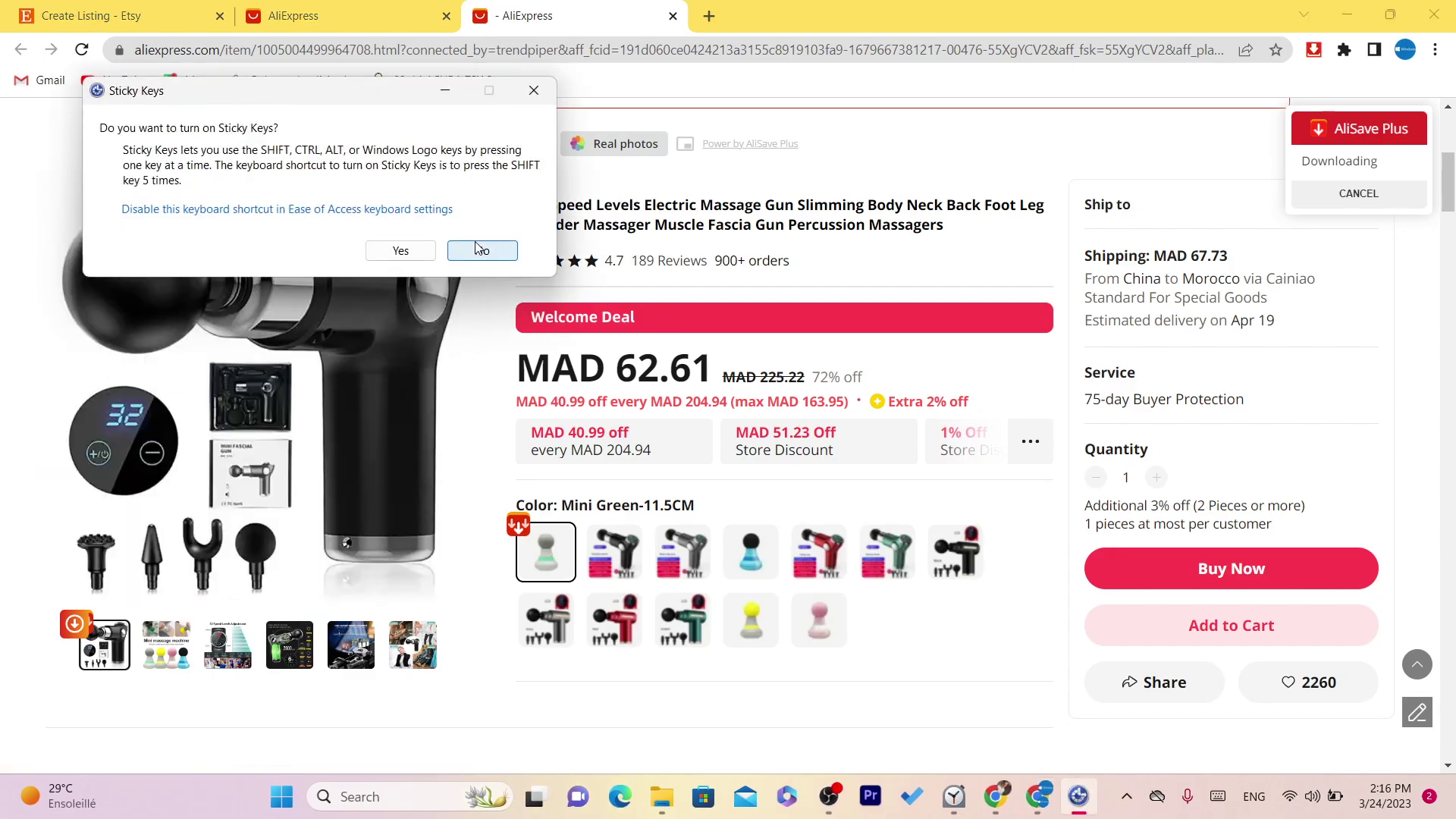
click(481, 250)
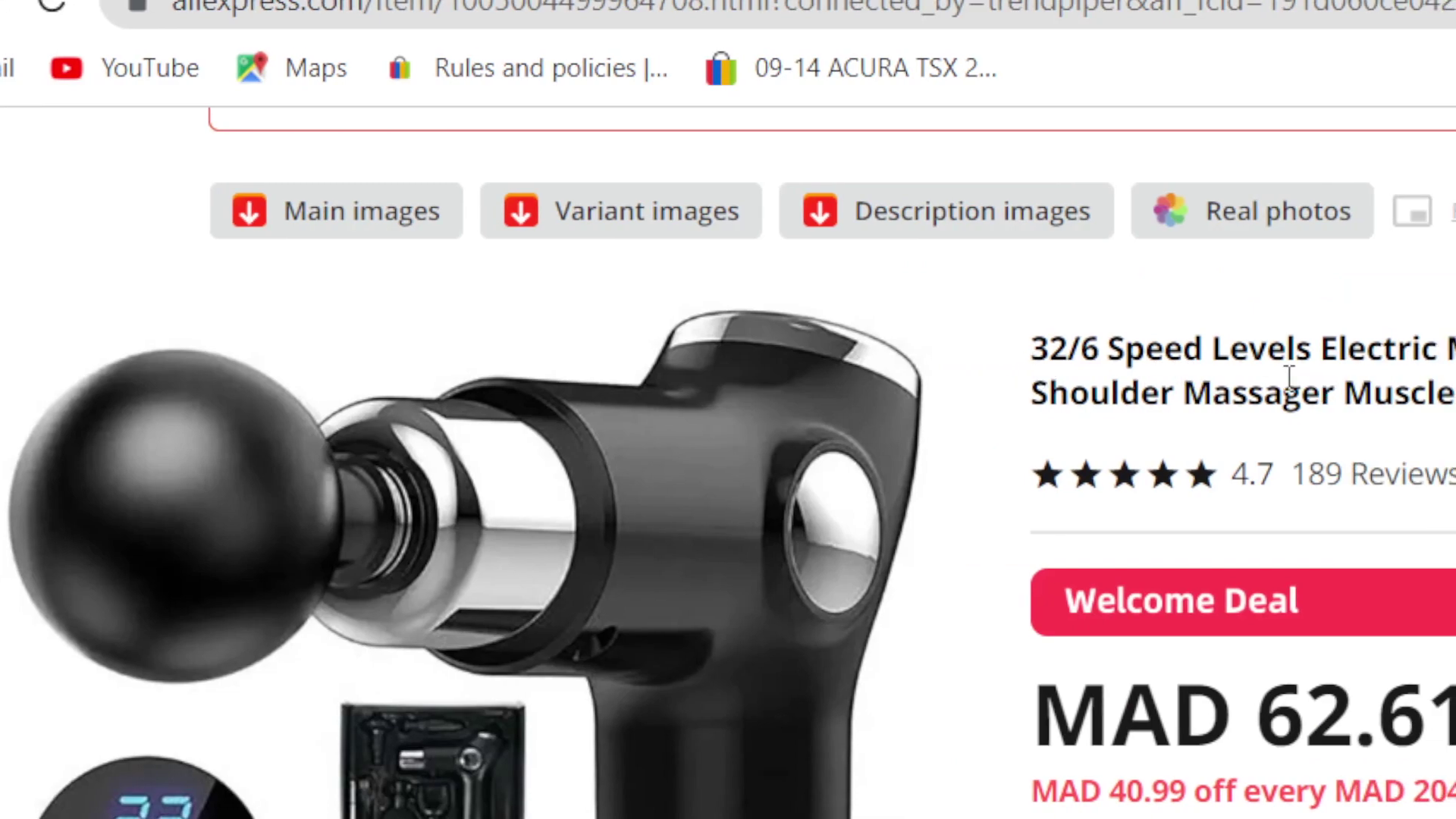
triple_click(1288, 376)
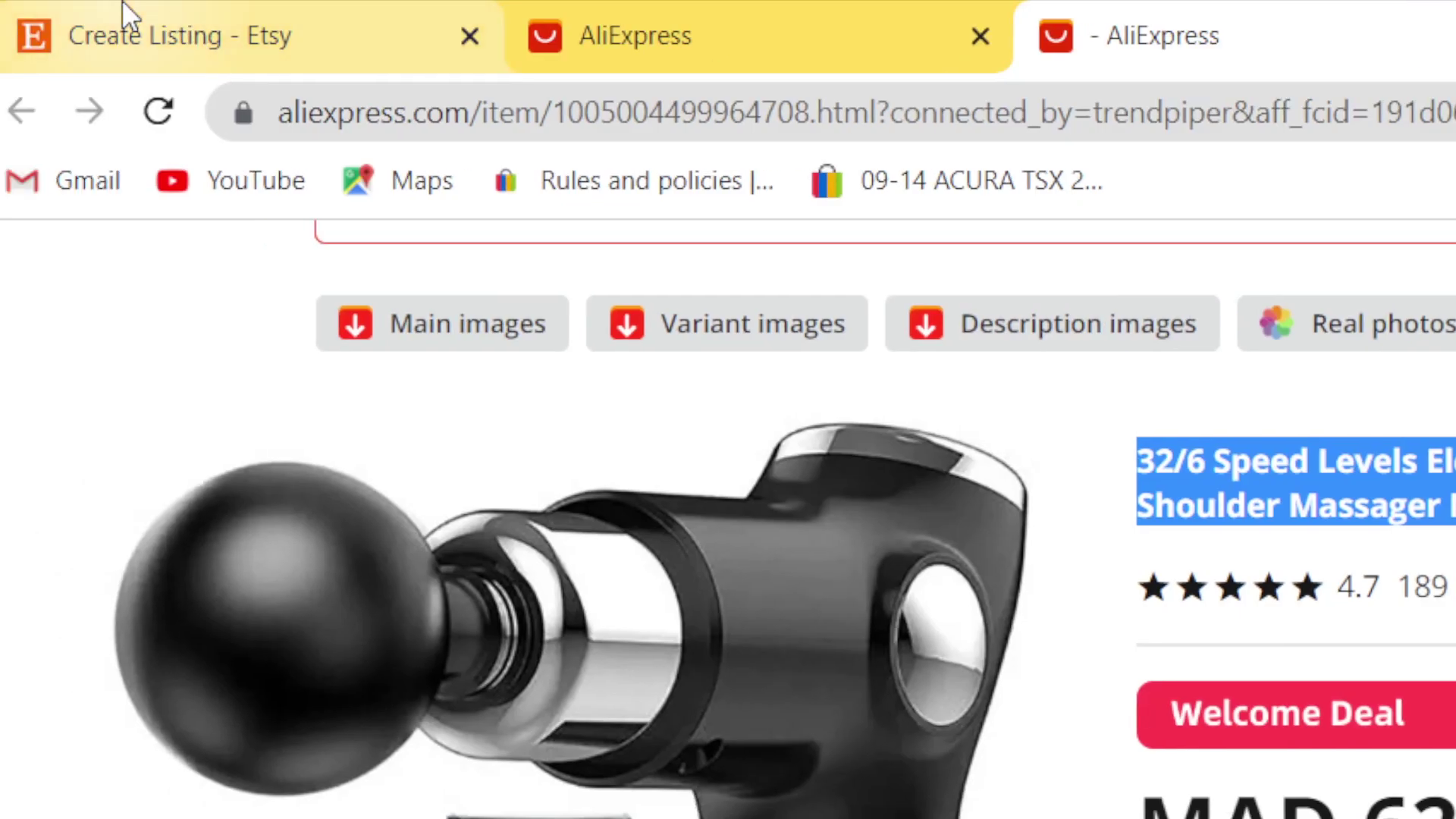
click(120, 15)
click(1251, 15)
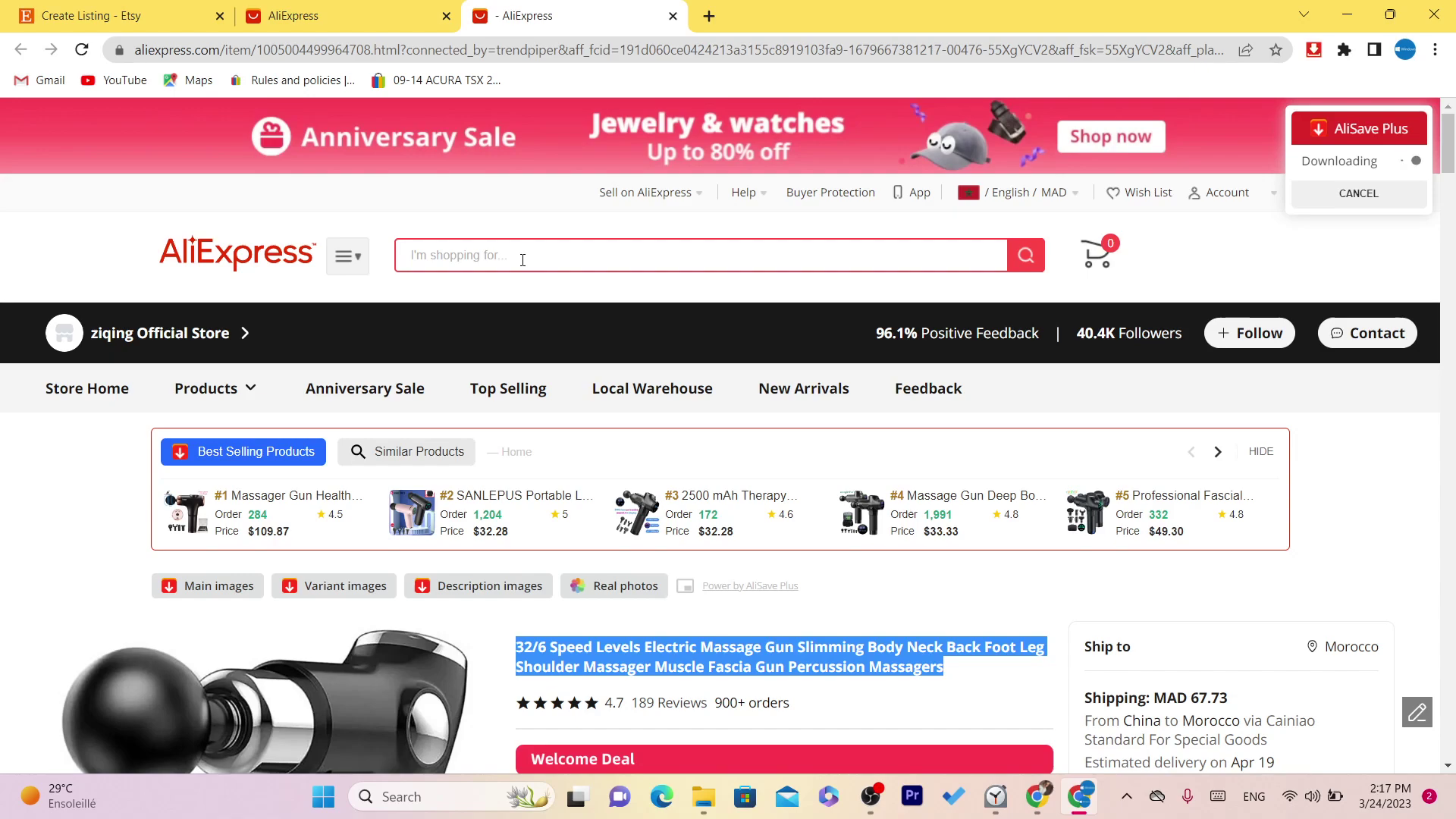
Search AliExpress for 'handbag', then refine it to 'handbag for women'
click(523, 260)
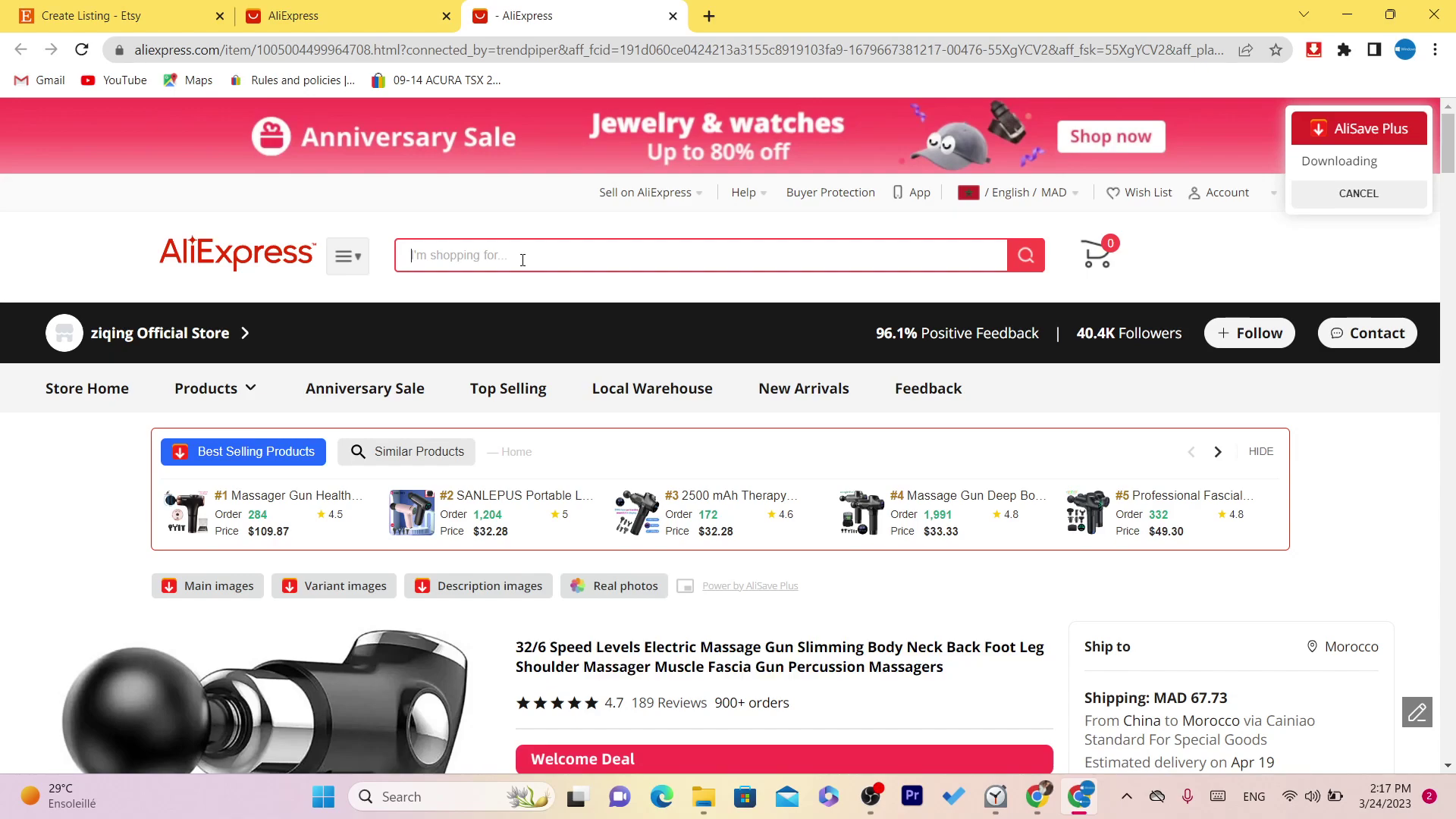
text(handbag)
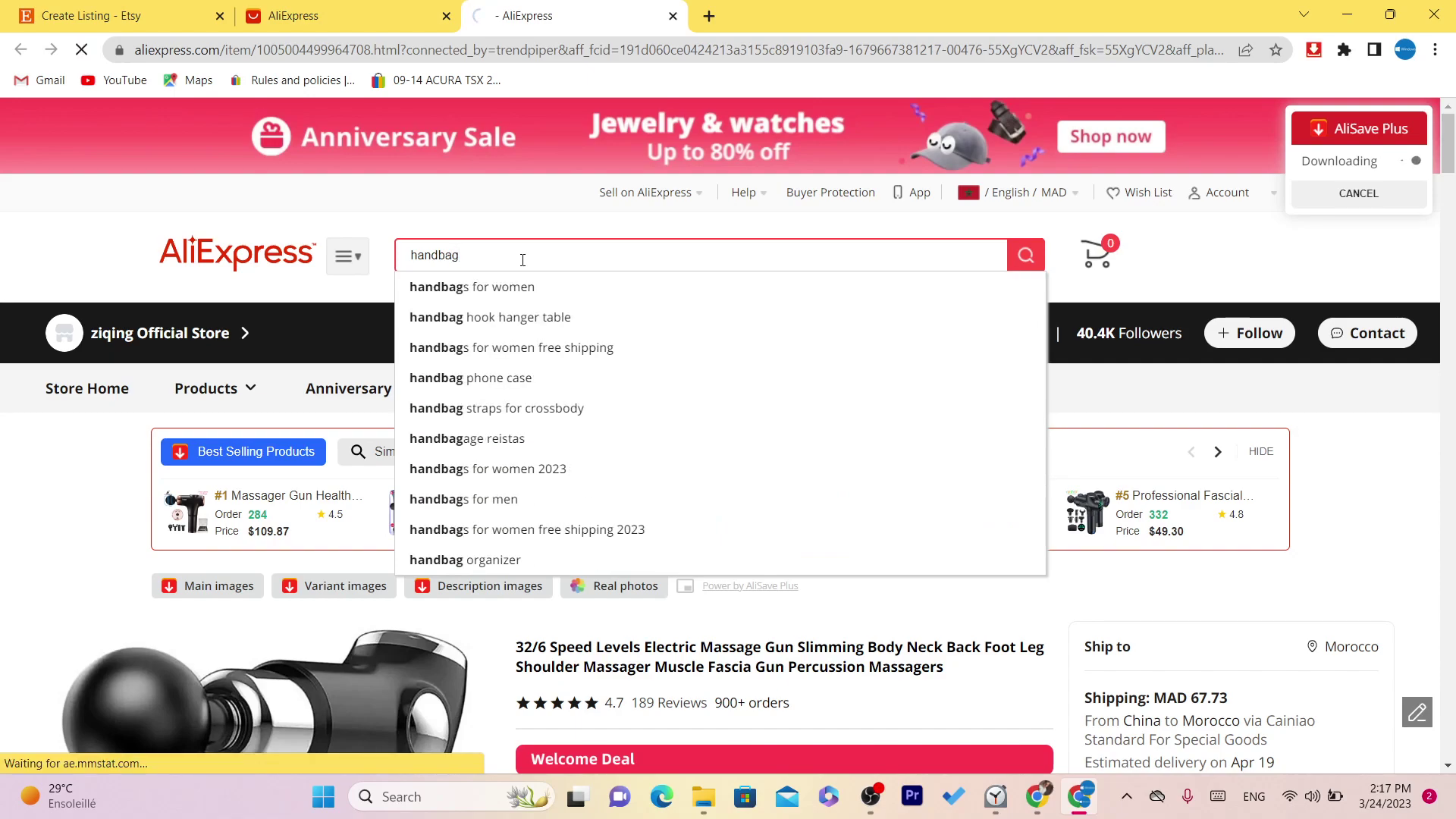
key(Return)
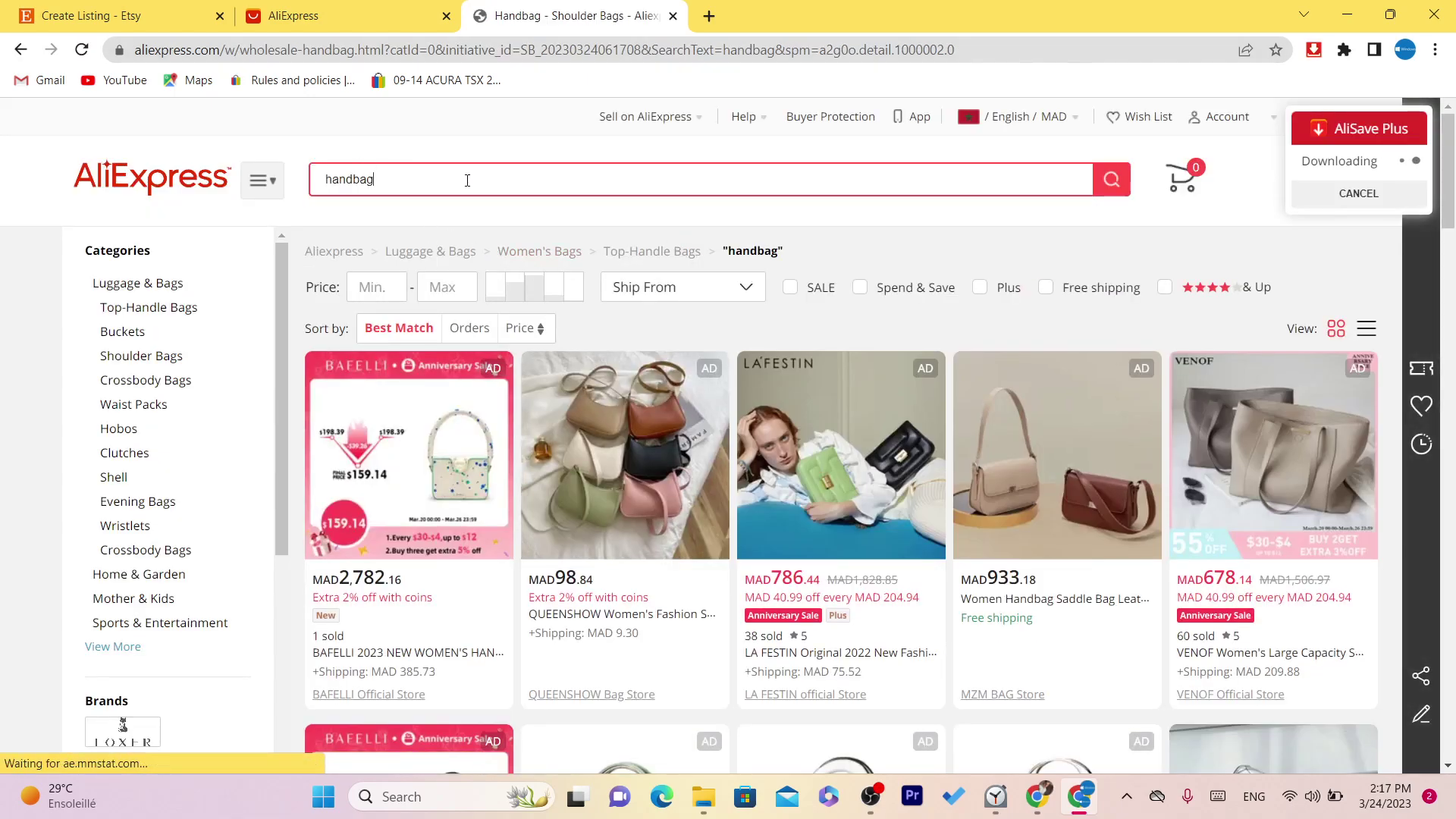
text(for)
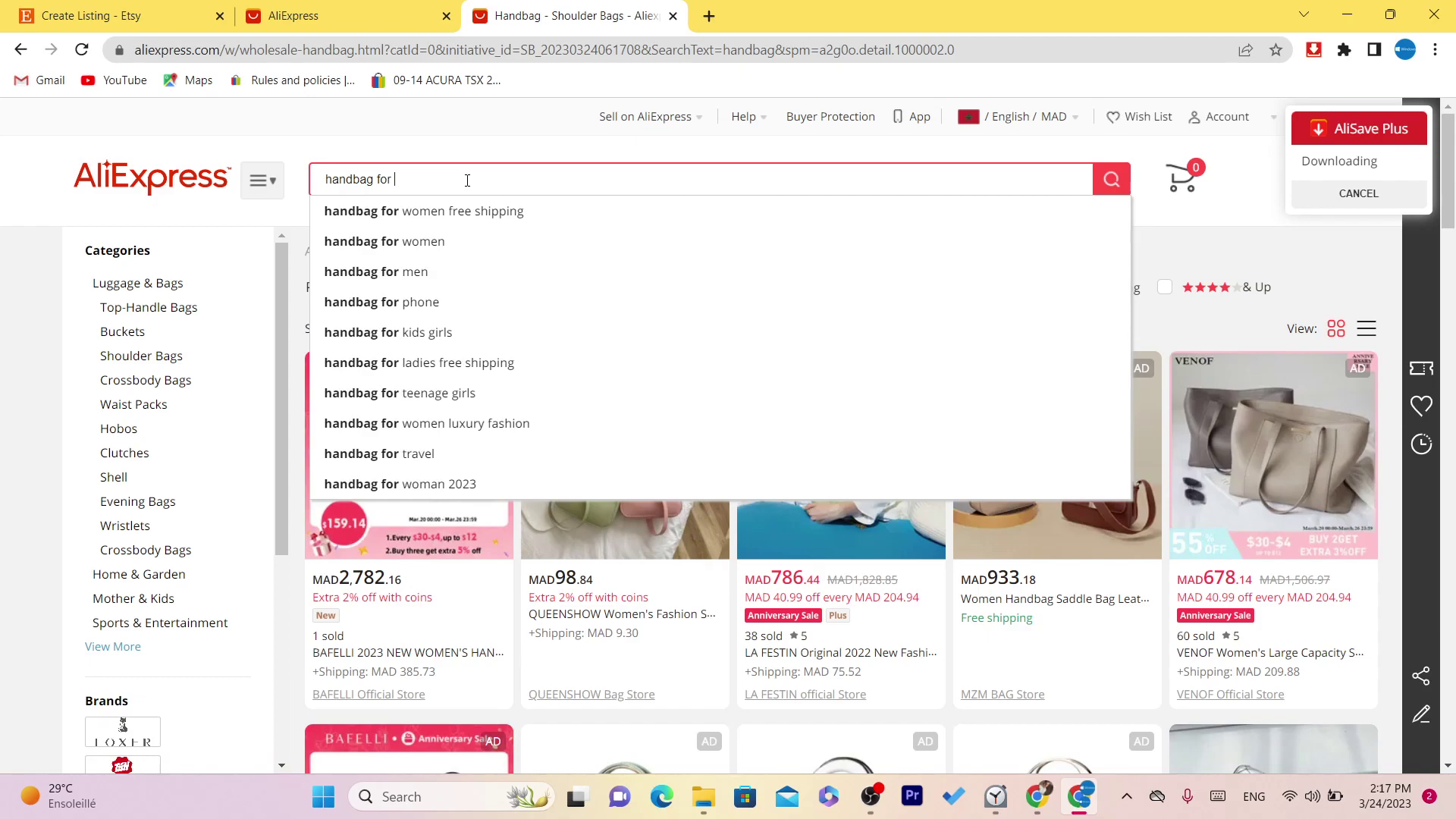
click(368, 241)
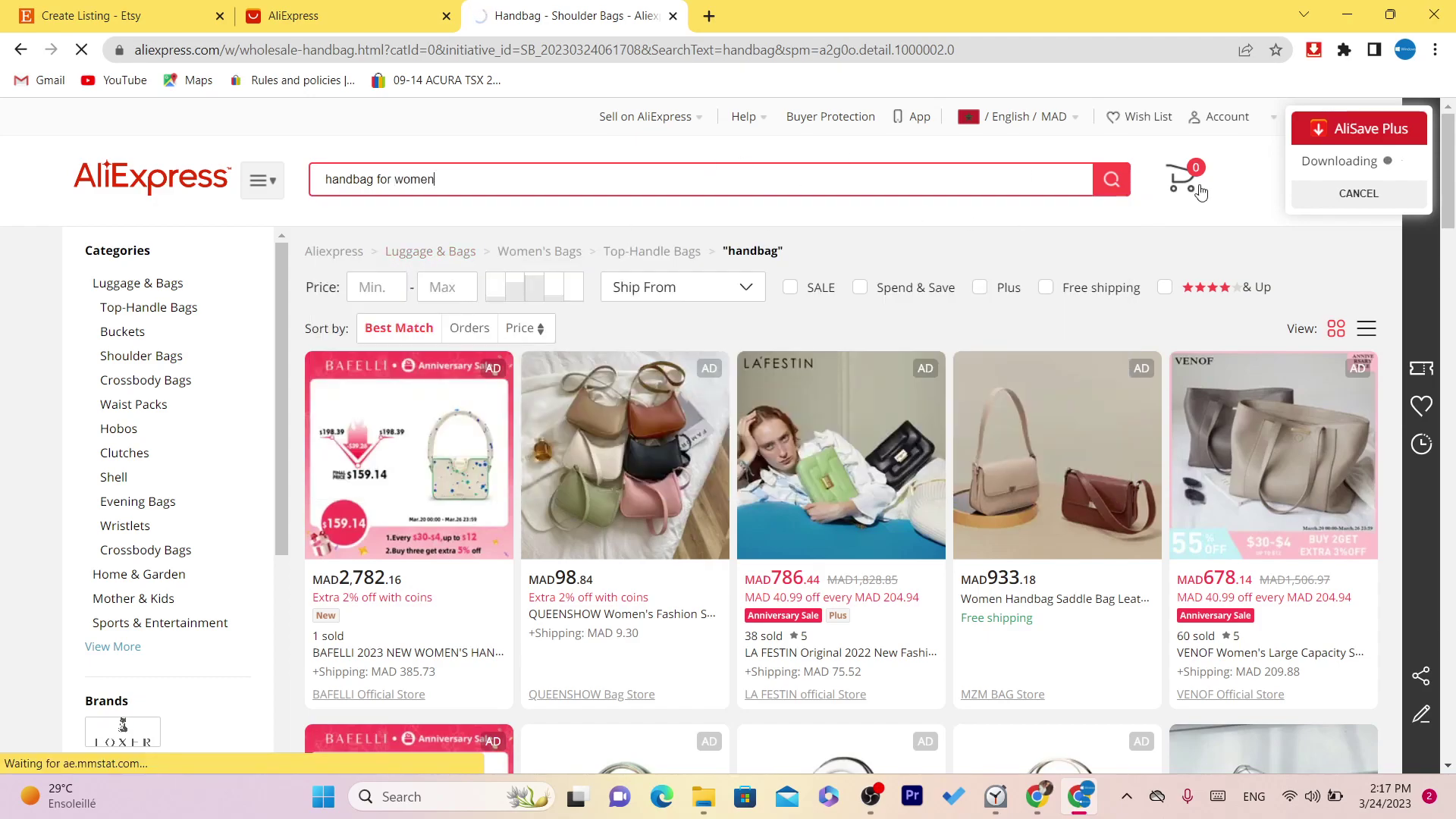
Open the Zire Store straw beach bag, return to the results, and clear the search's trailing words
click(1453, 294)
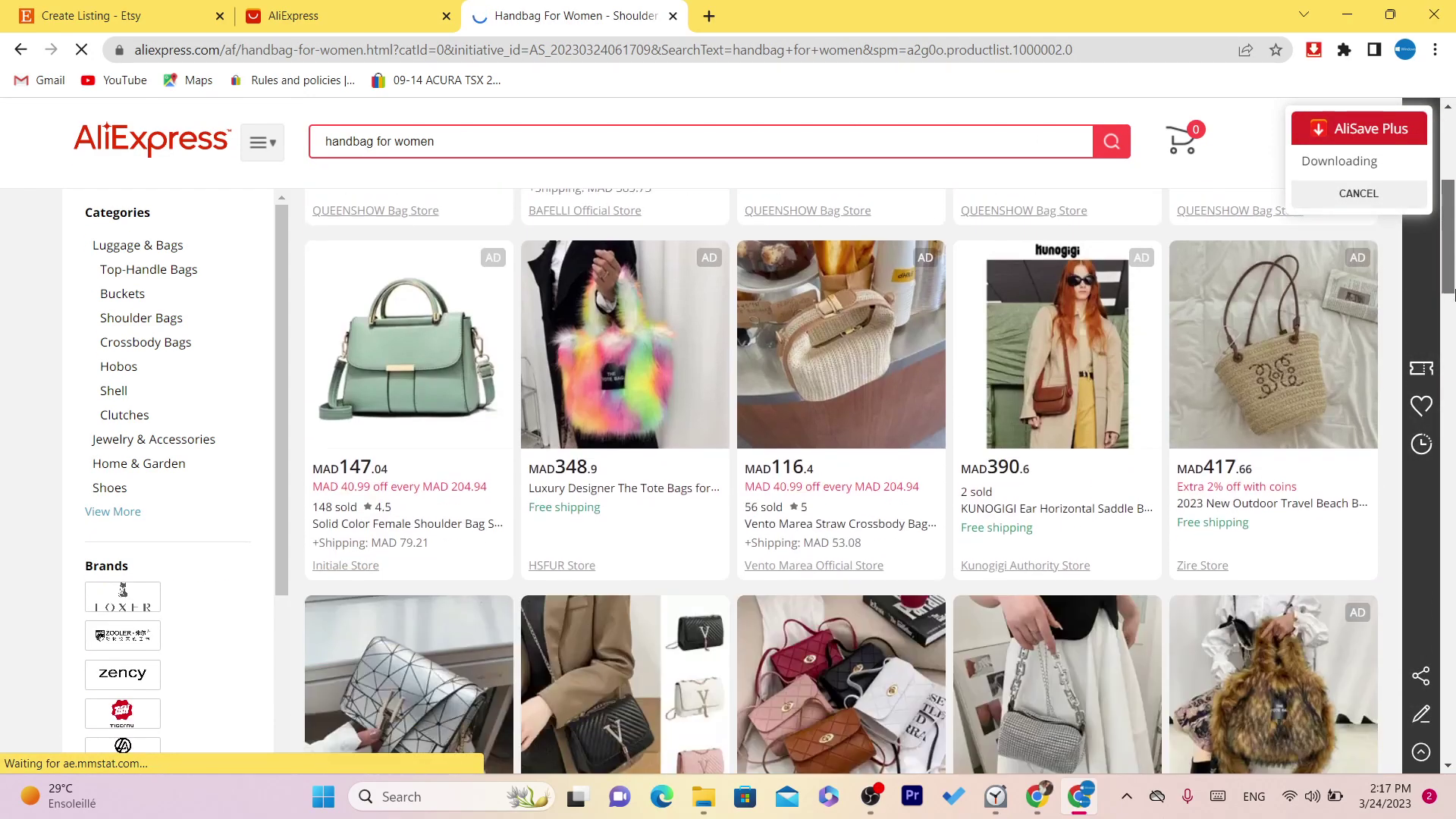
scroll(1454, 295, down, 1)
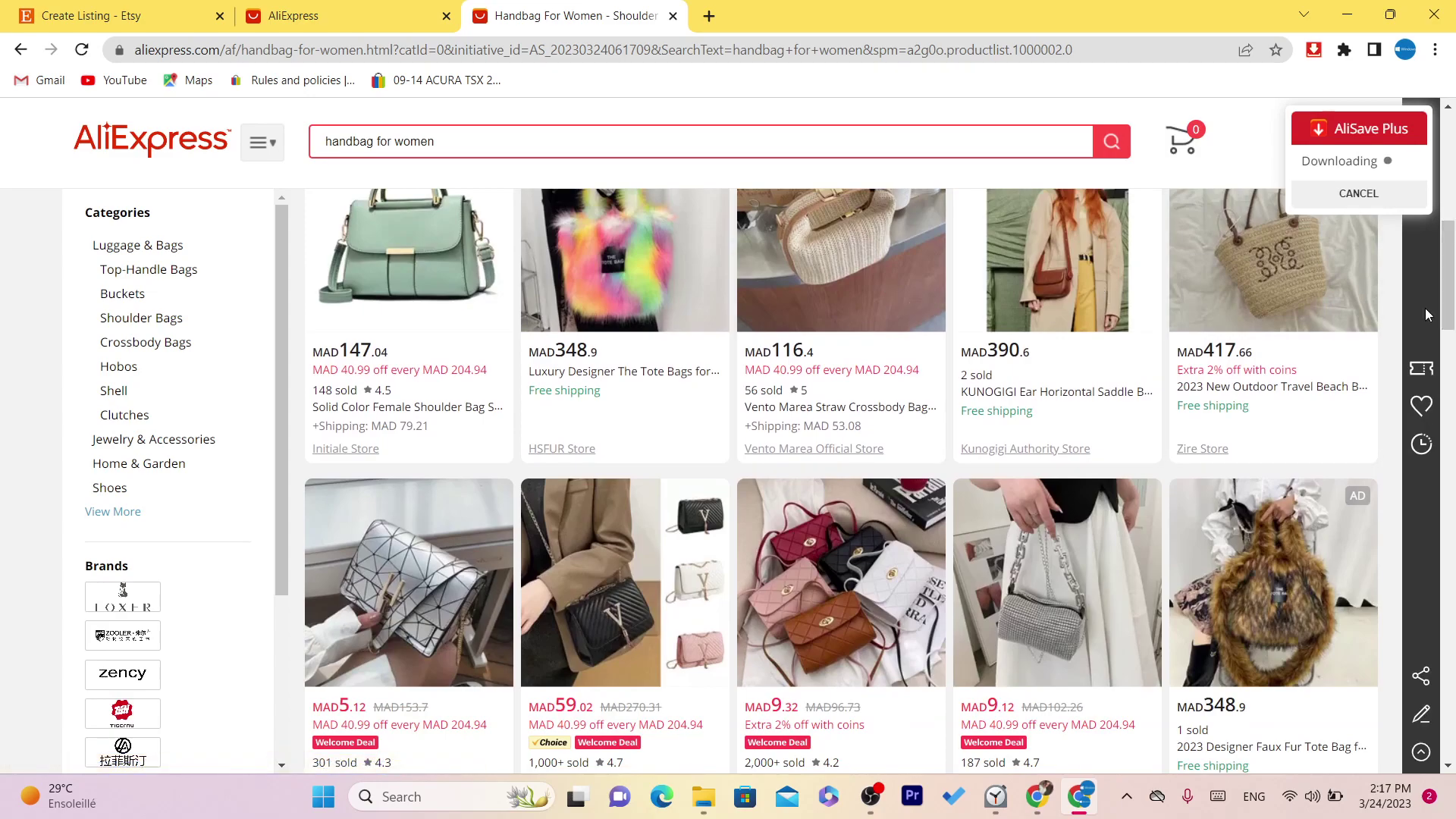
click(1252, 296)
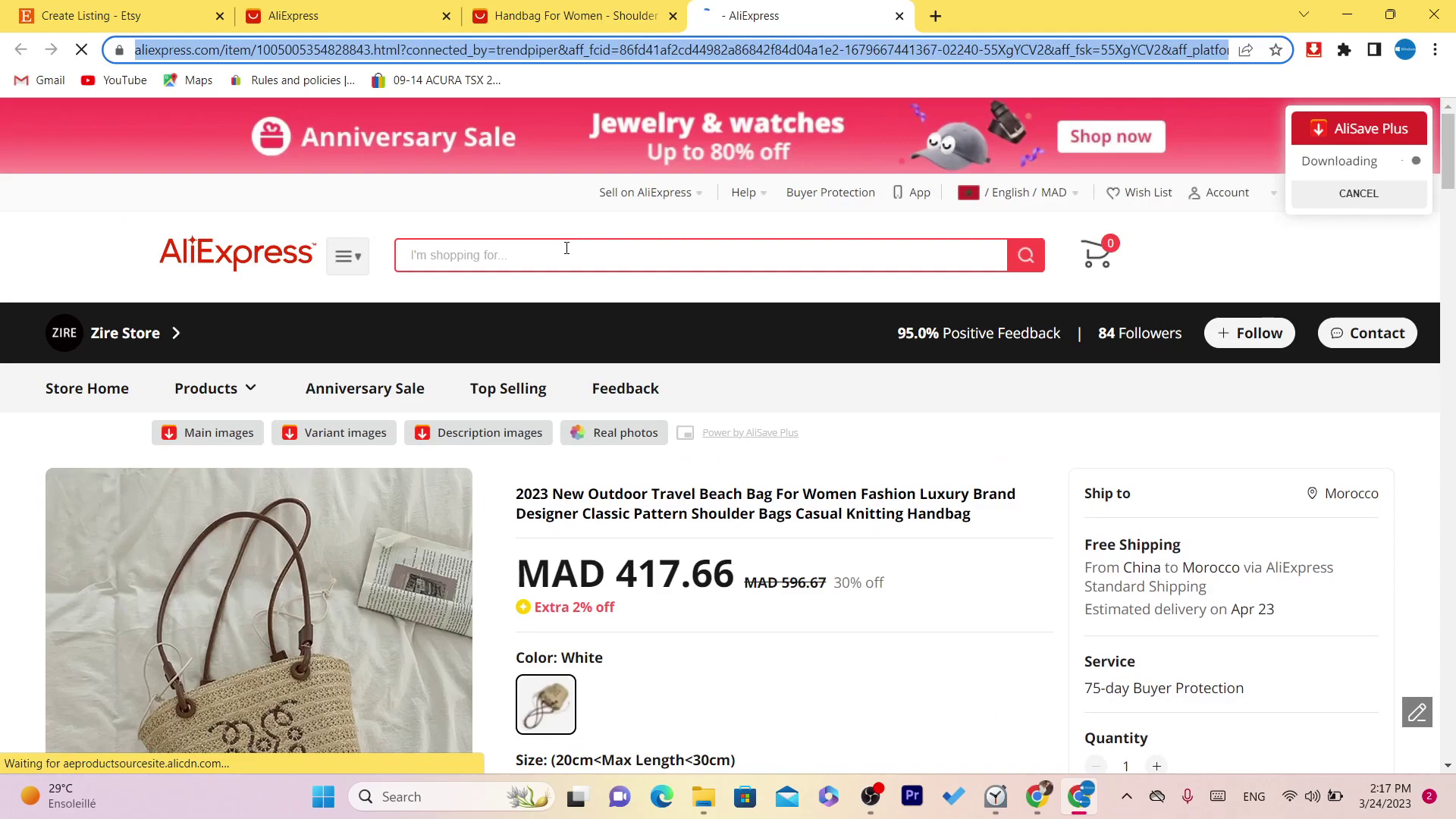
click(593, 11)
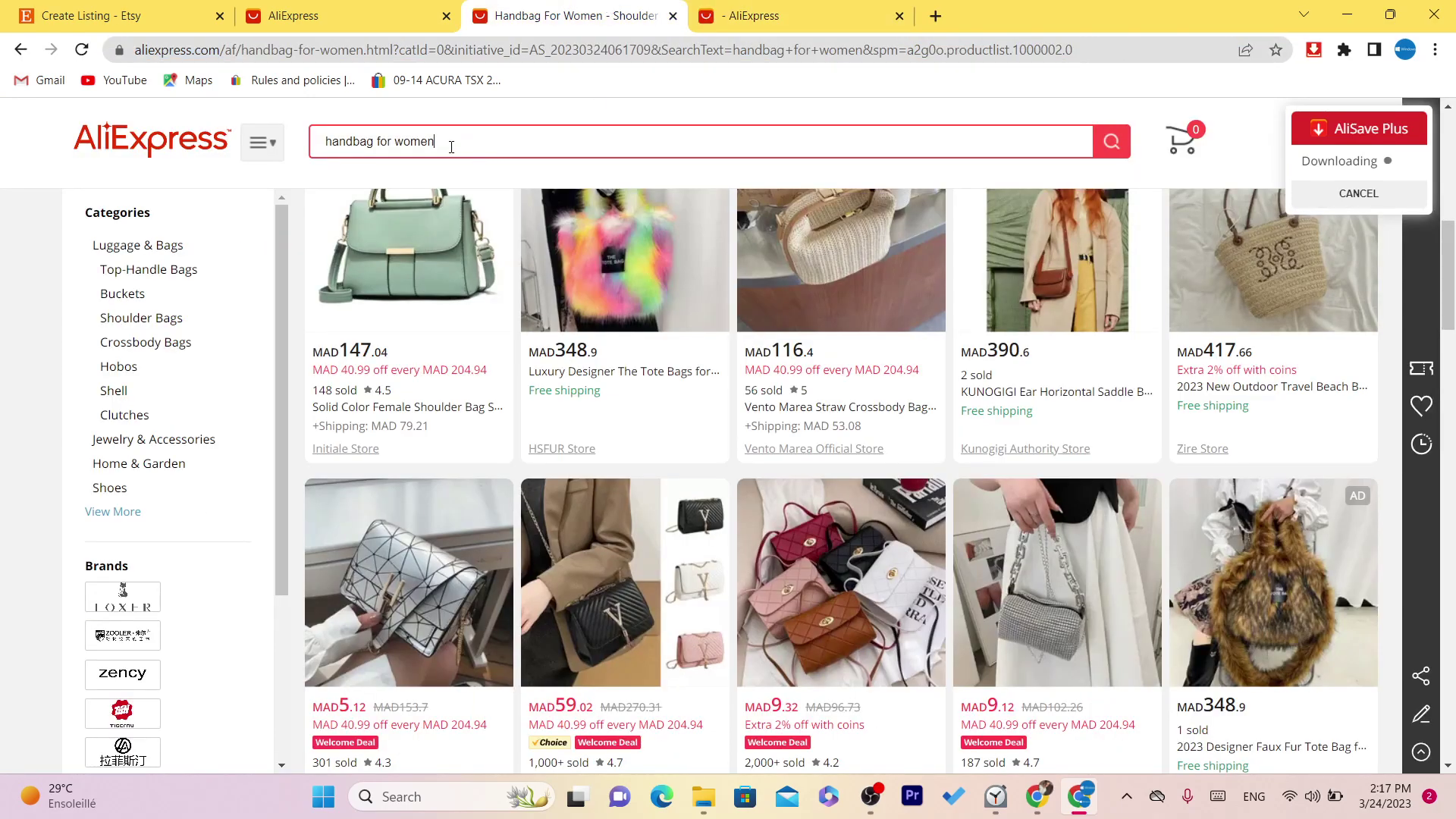
drag(451, 147, 394, 144)
key(BackSpace)
Search for 'handbag handmade' and open the custom handmade leather handbag listing
text(hand)
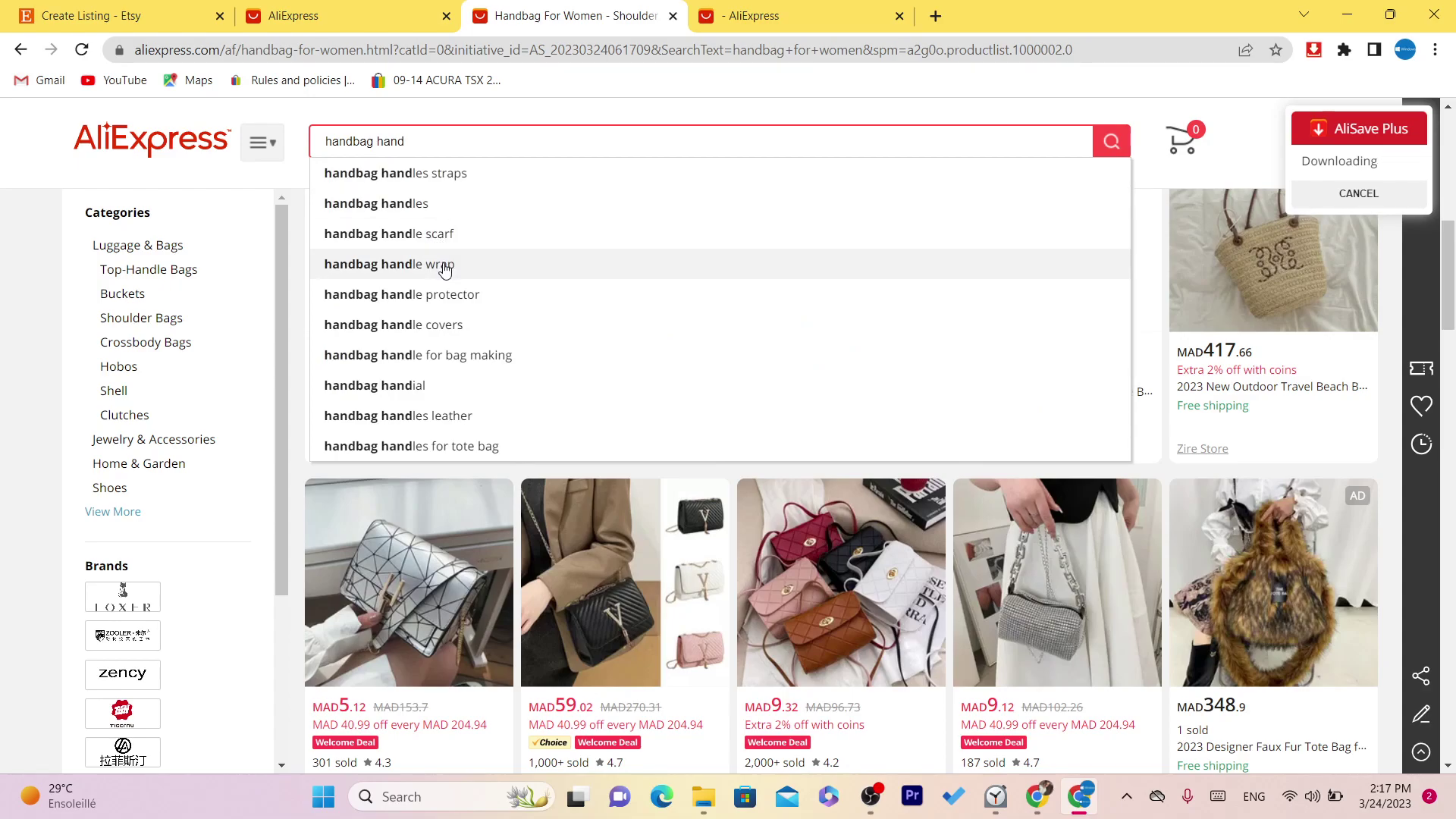
text(made)
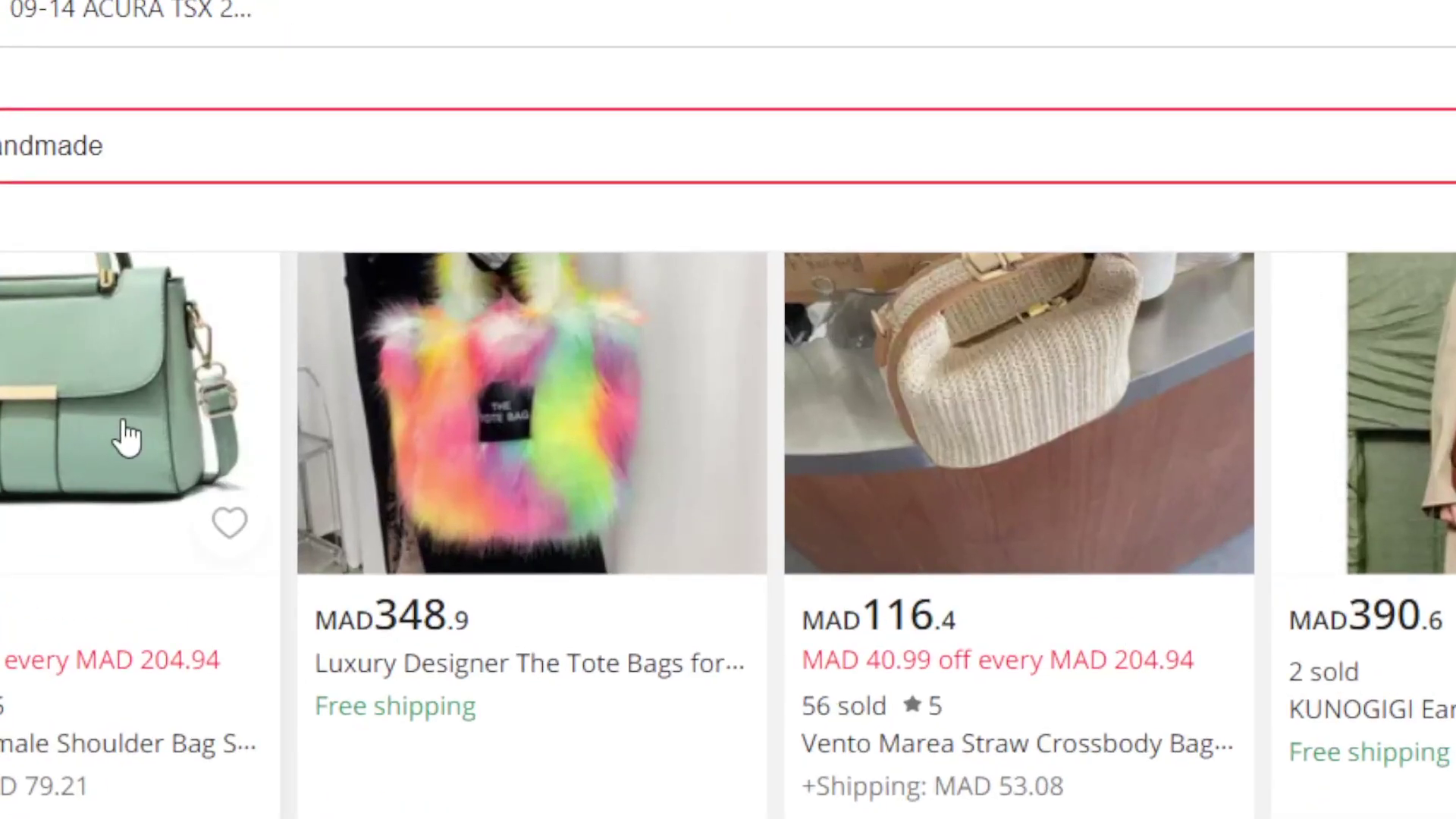
key(Return)
scroll(321, 686, down, 4)
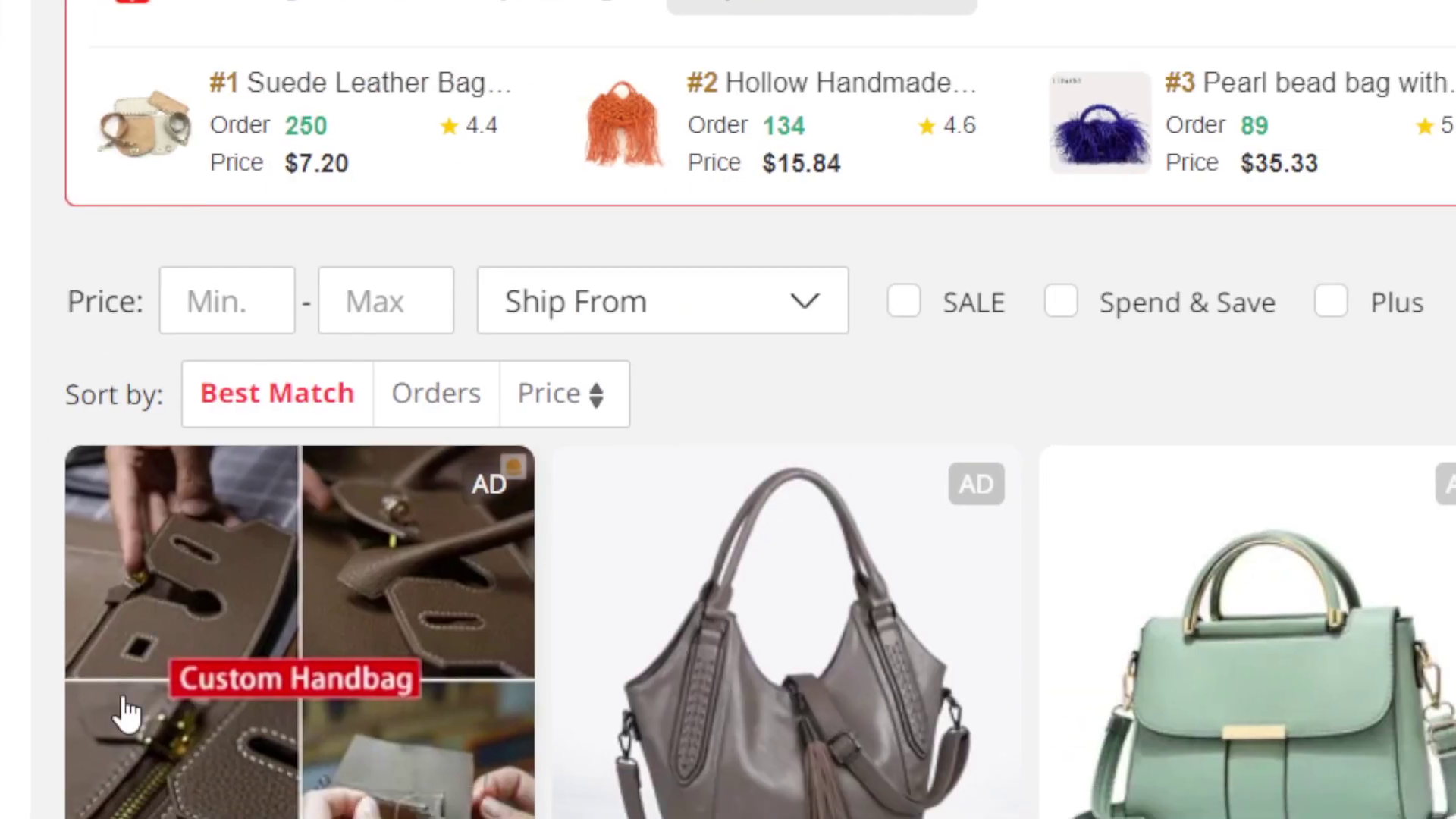
click(131, 576)
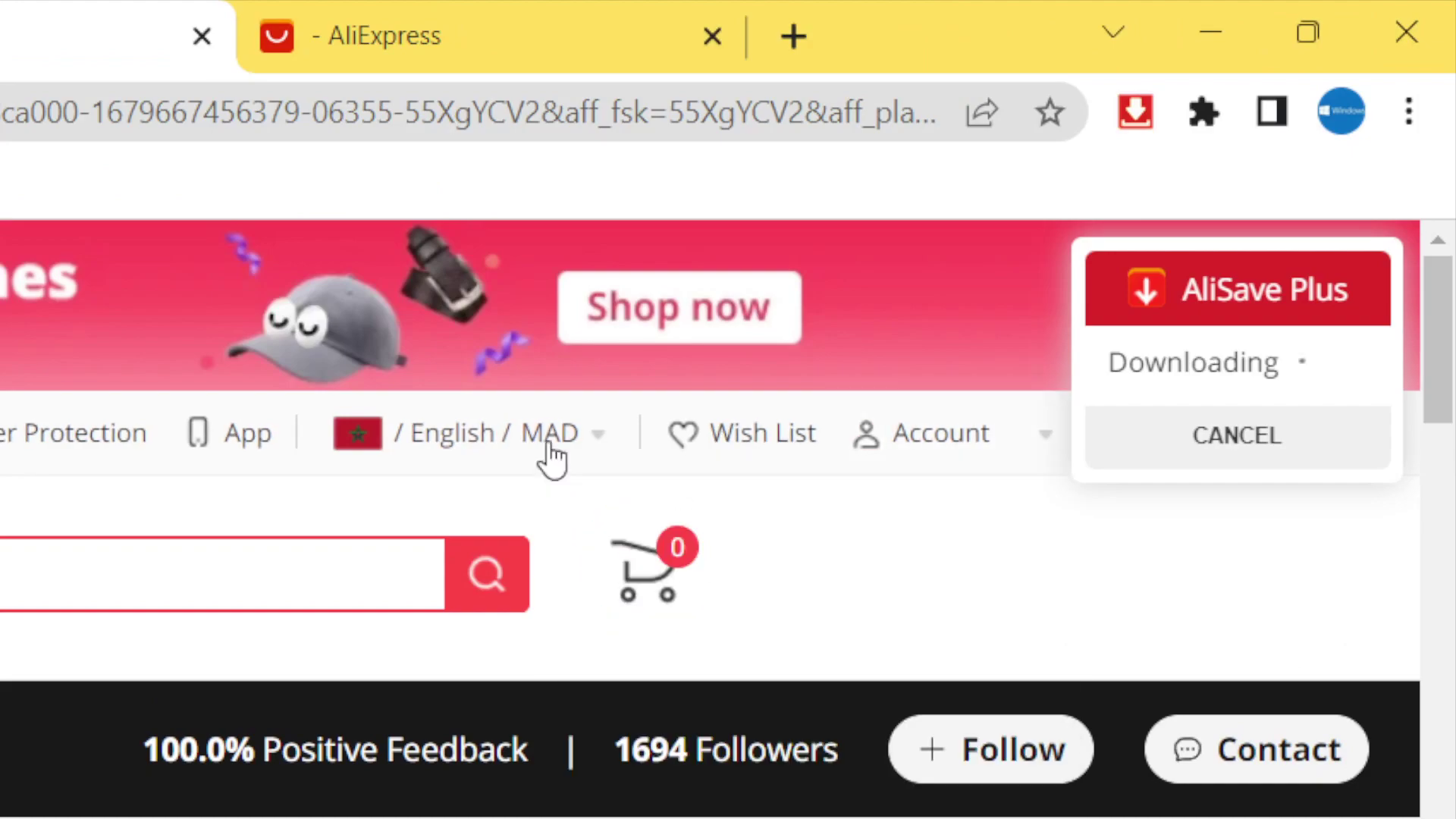
Switch the displayed currency to US dollars and save it
mouse_move(545, 455)
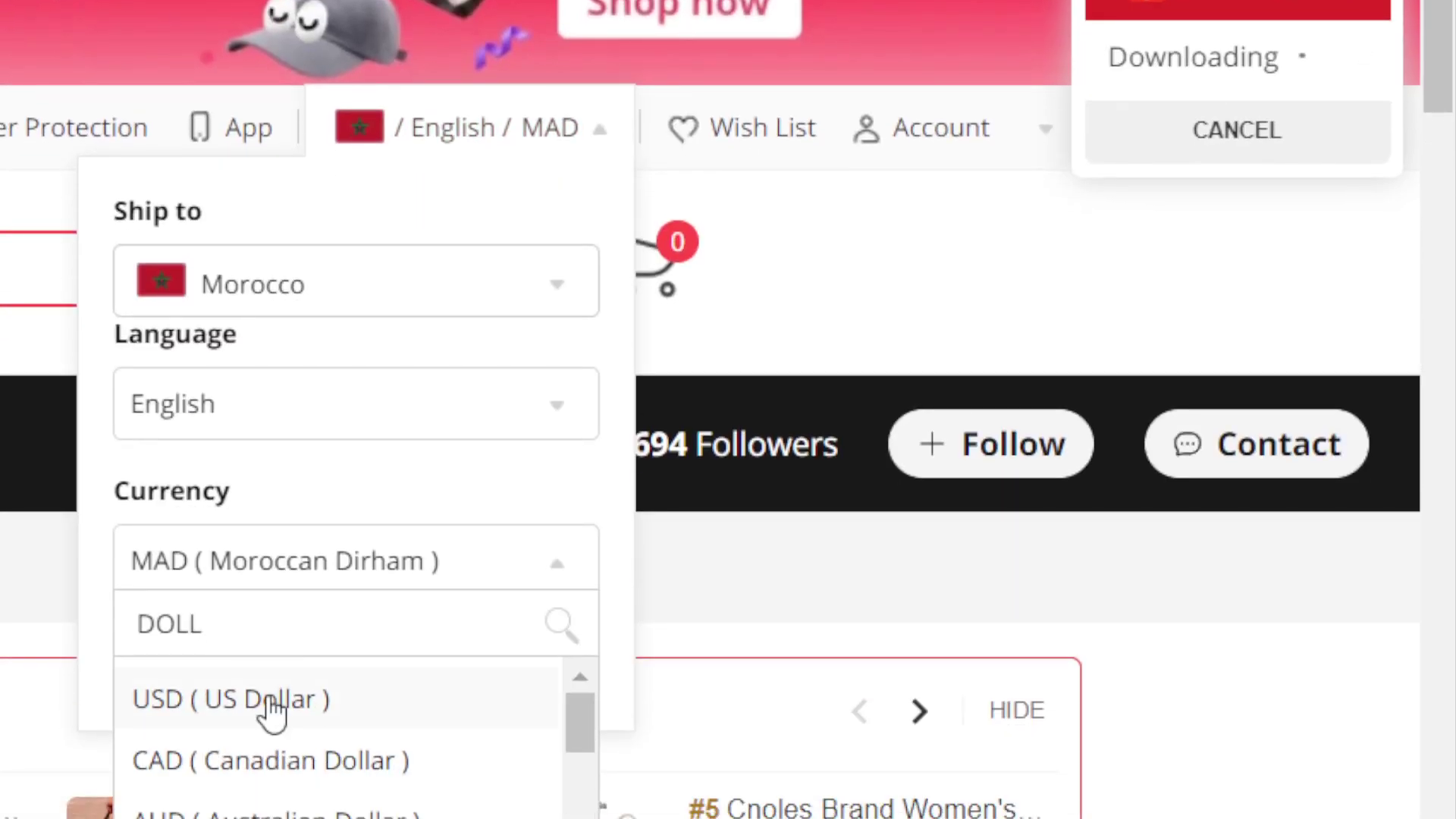
click(270, 737)
click(294, 617)
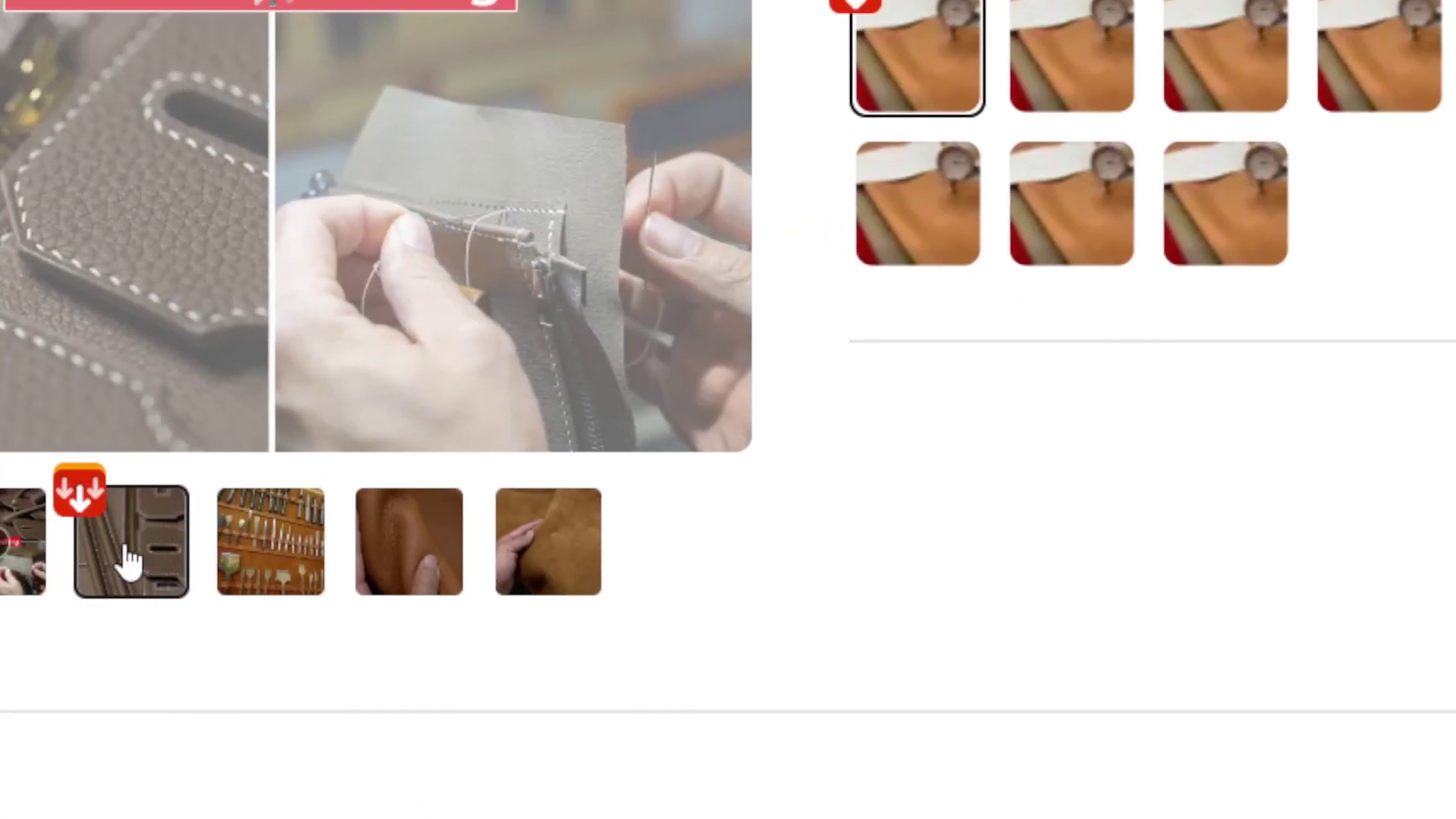
View the leather tools, close-up and suede photos, then try colours 850 and 950
click(299, 564)
click(376, 565)
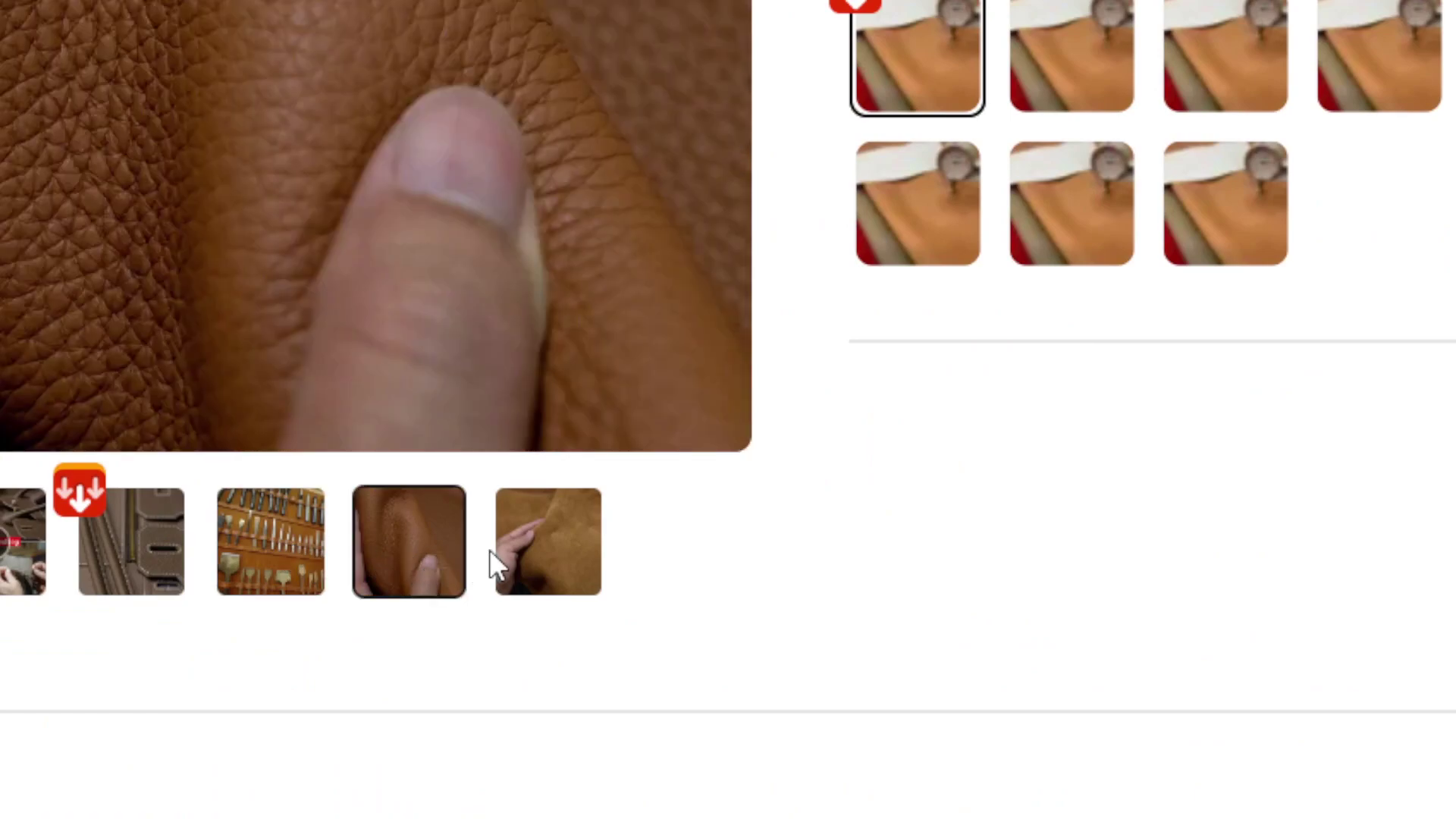
click(526, 574)
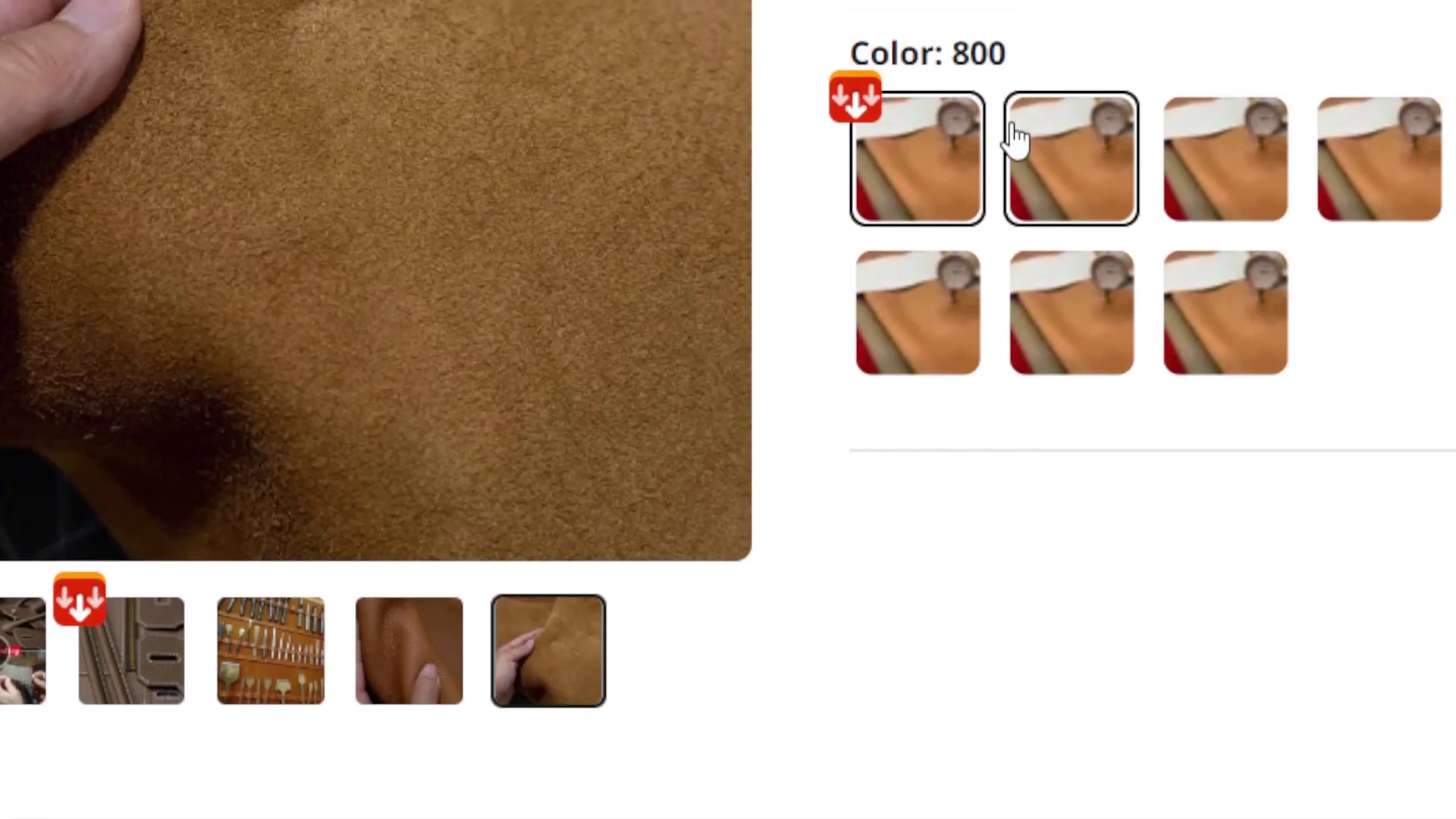
click(1016, 37)
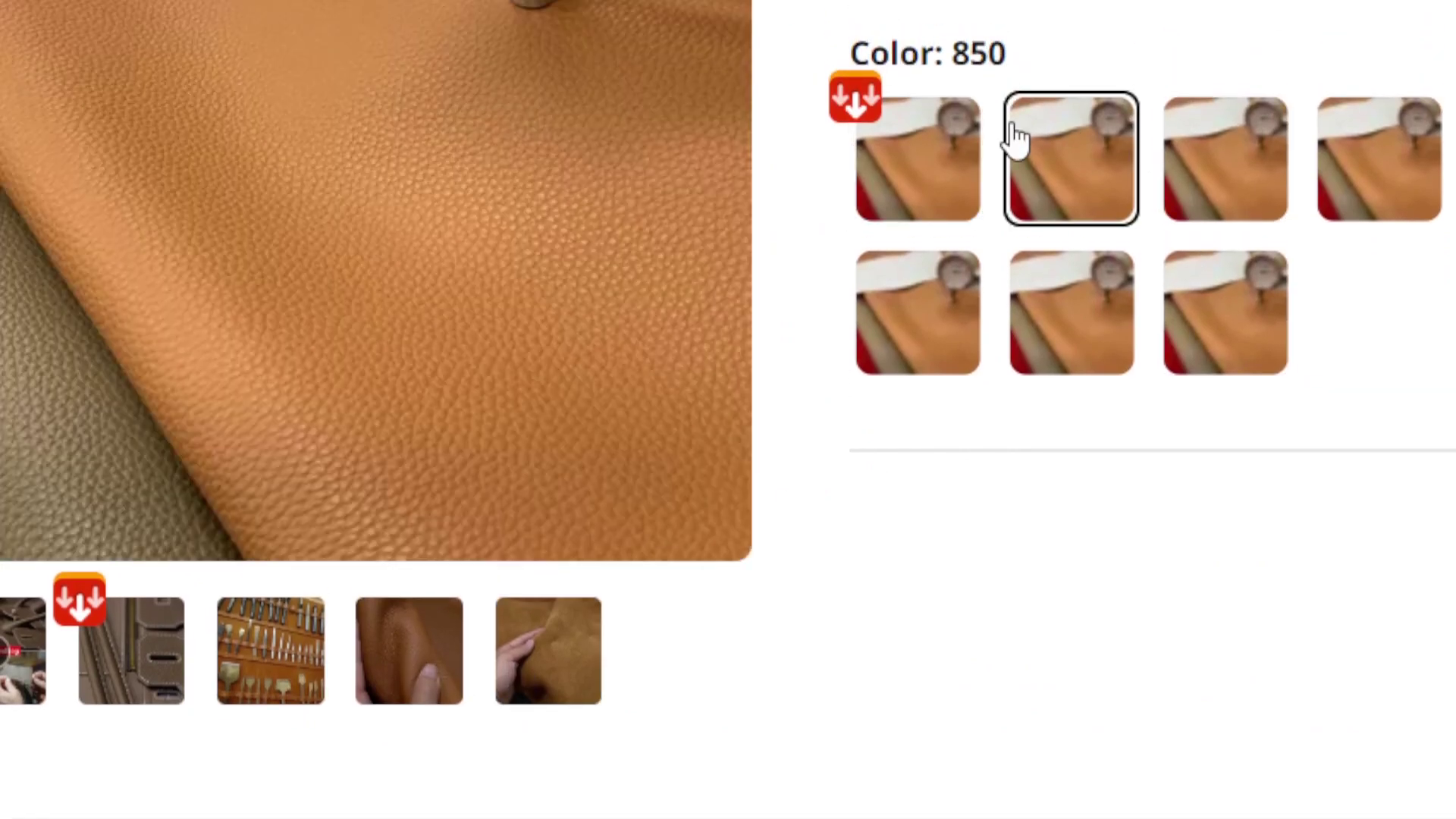
click(1345, 56)
Return to the handbag handmade results and open the brown Vento Marea shoulder bag
click(1251, 12)
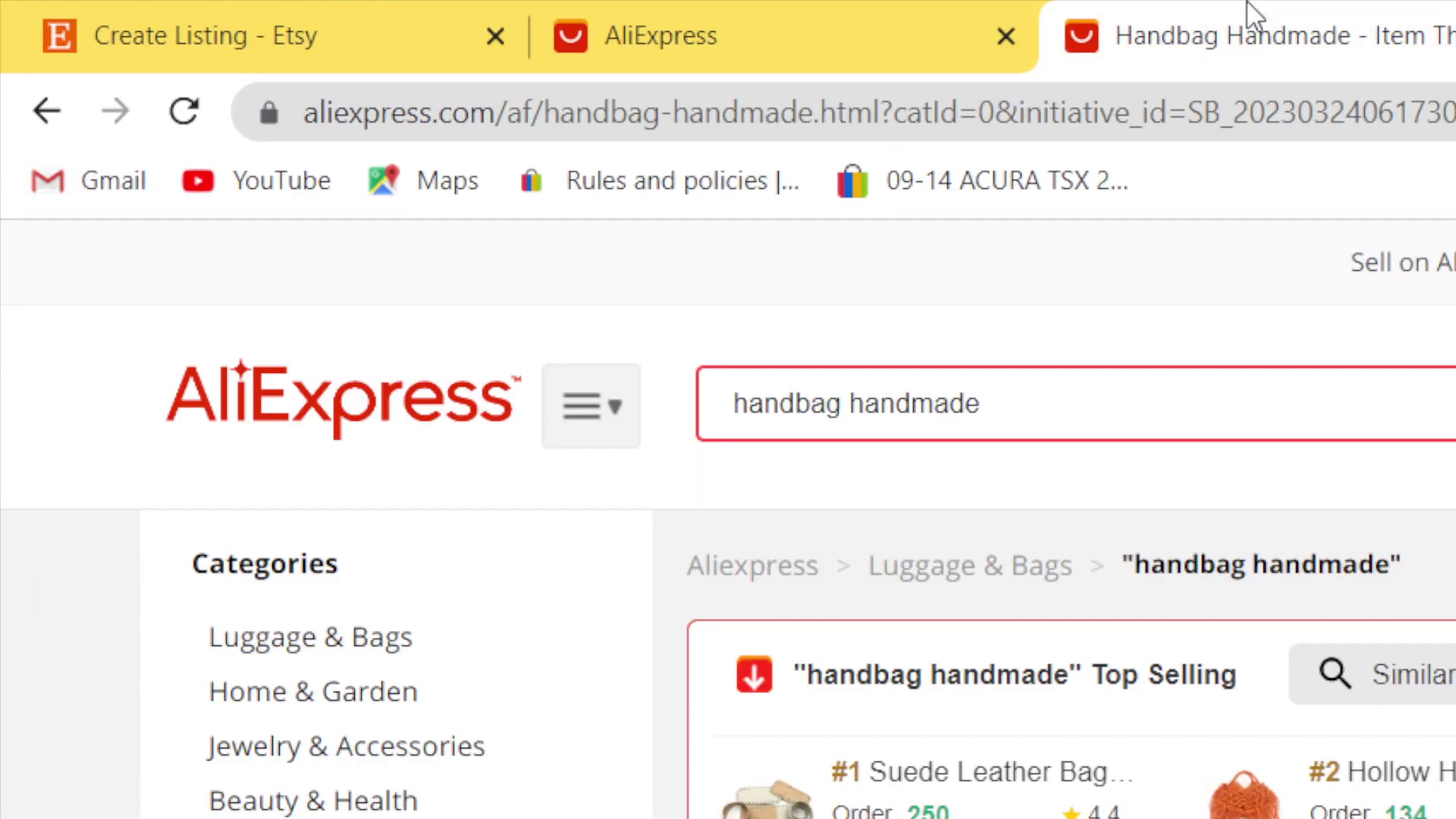
click(1334, 15)
click(849, 11)
click(1244, 107)
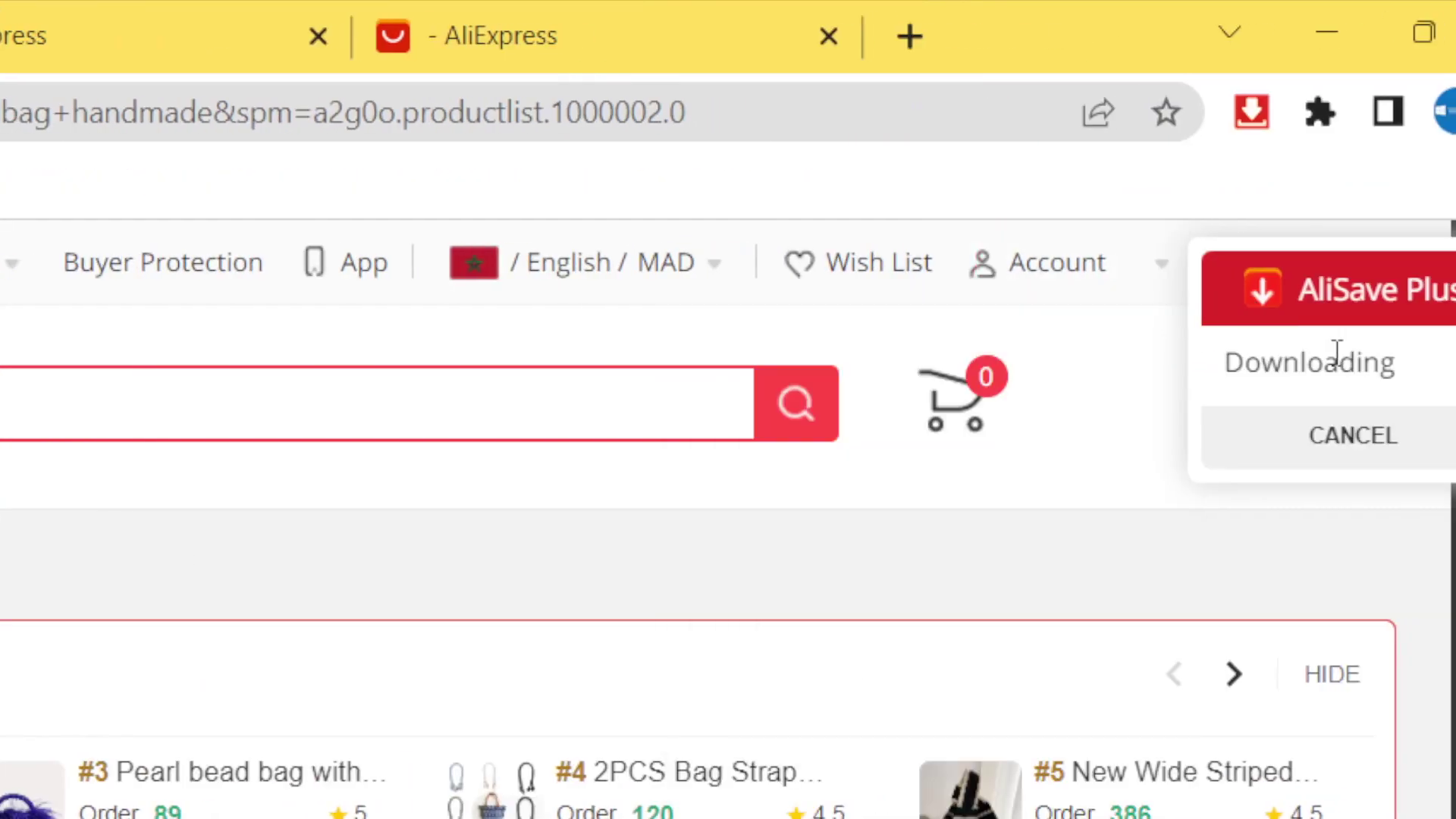
scroll(1452, 425, down, 5)
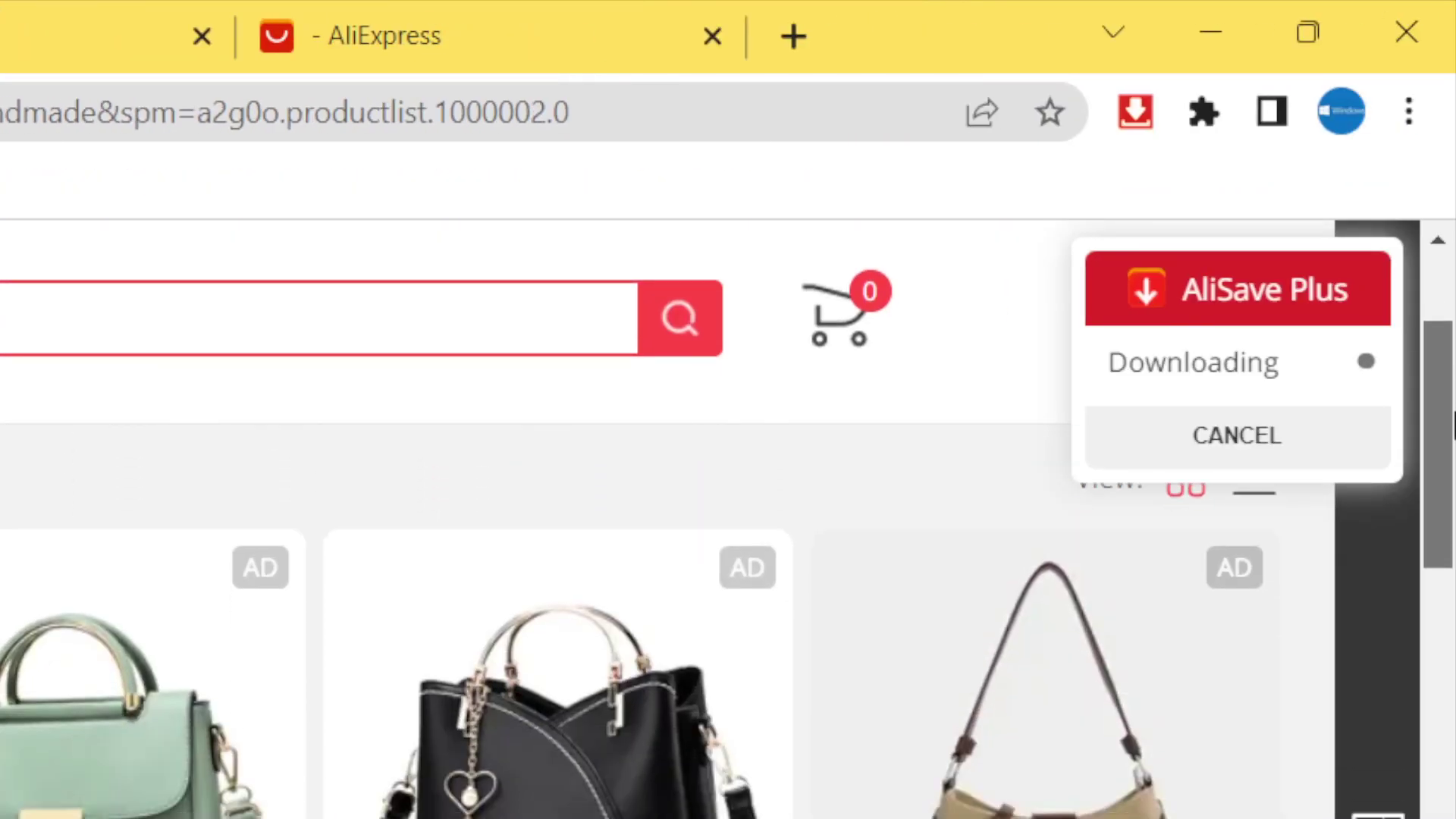
scroll(1410, 432, down, 3)
click(1384, 439)
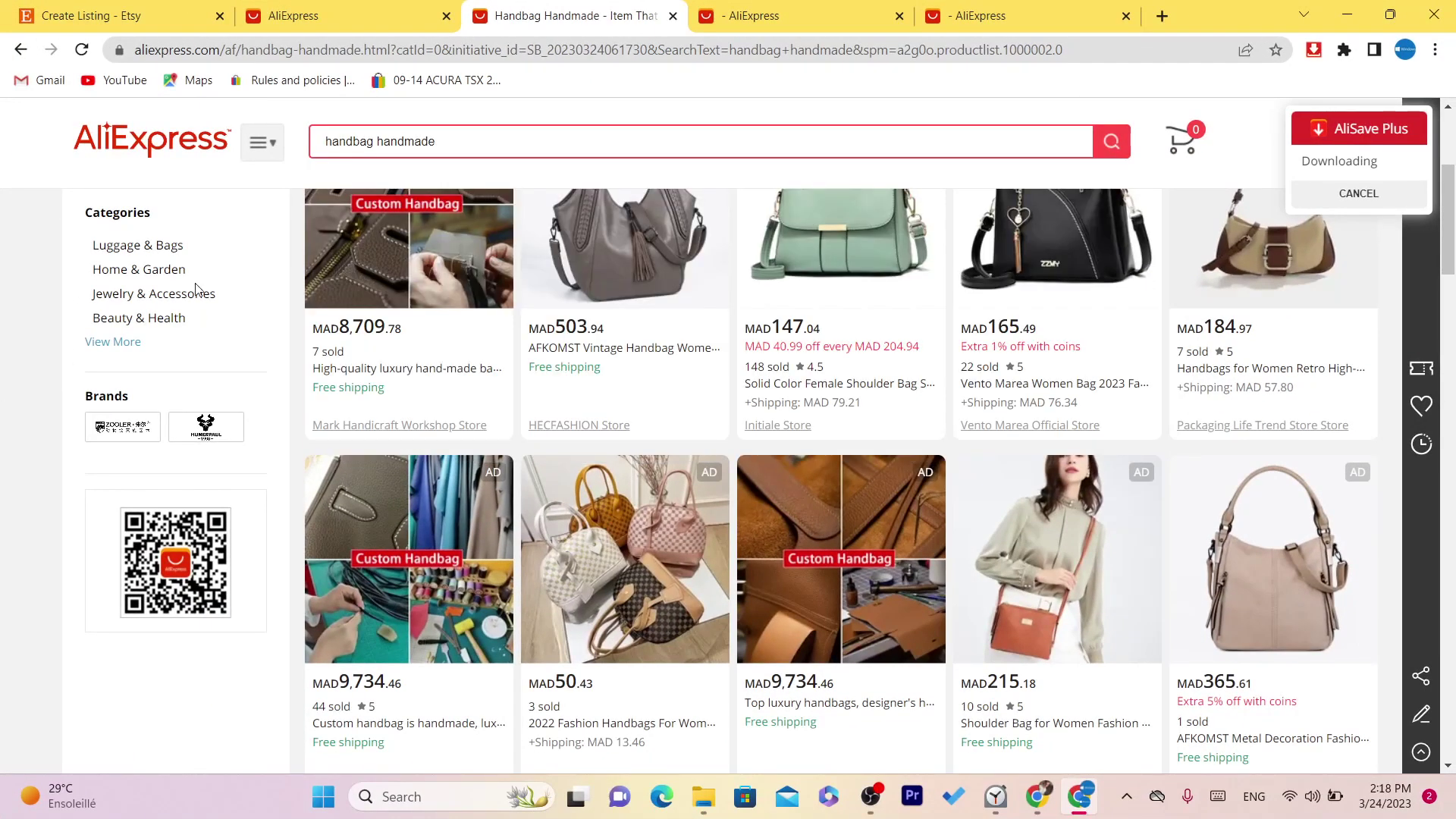
drag(1453, 220, 1454, 366)
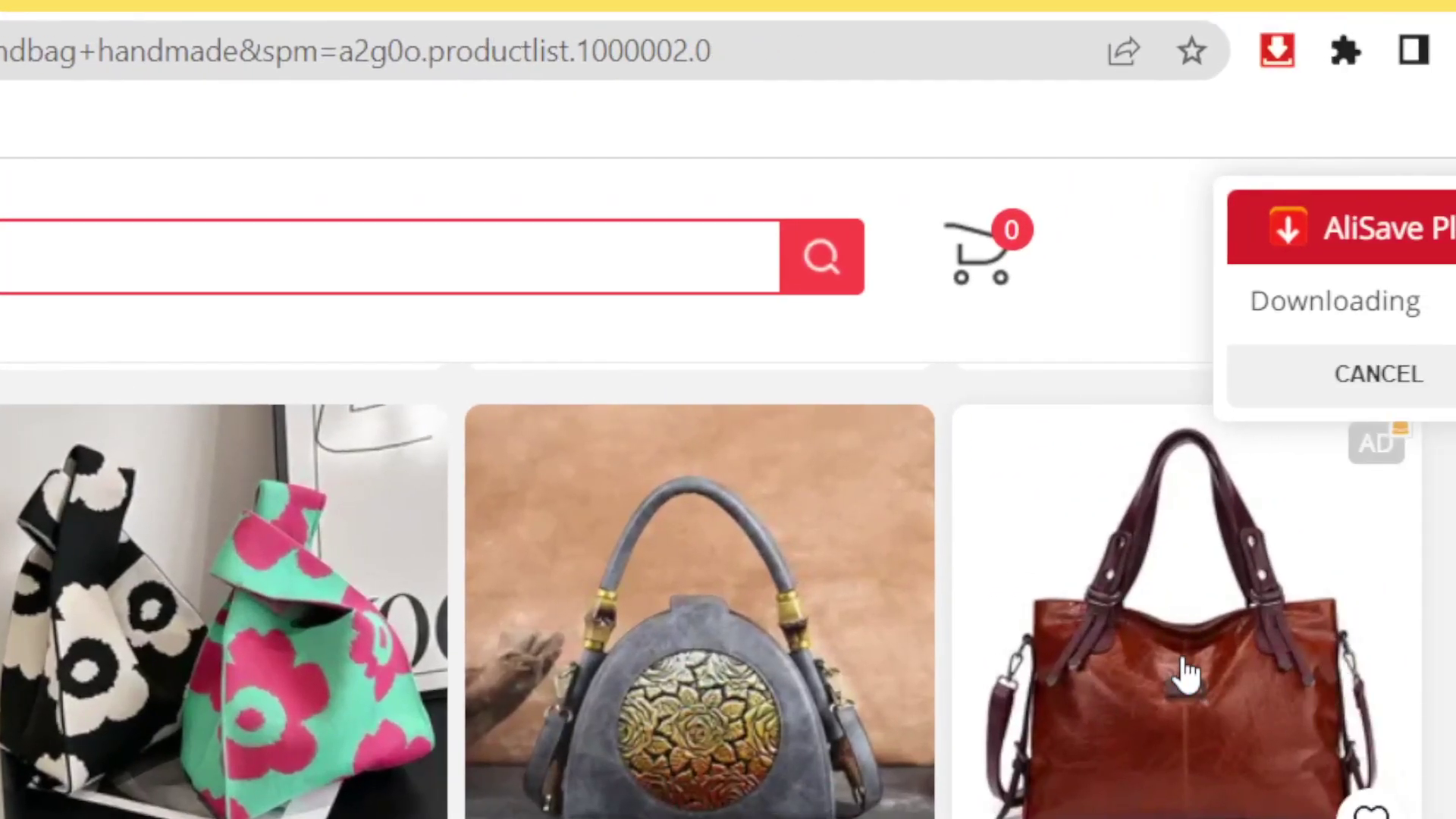
click(1187, 675)
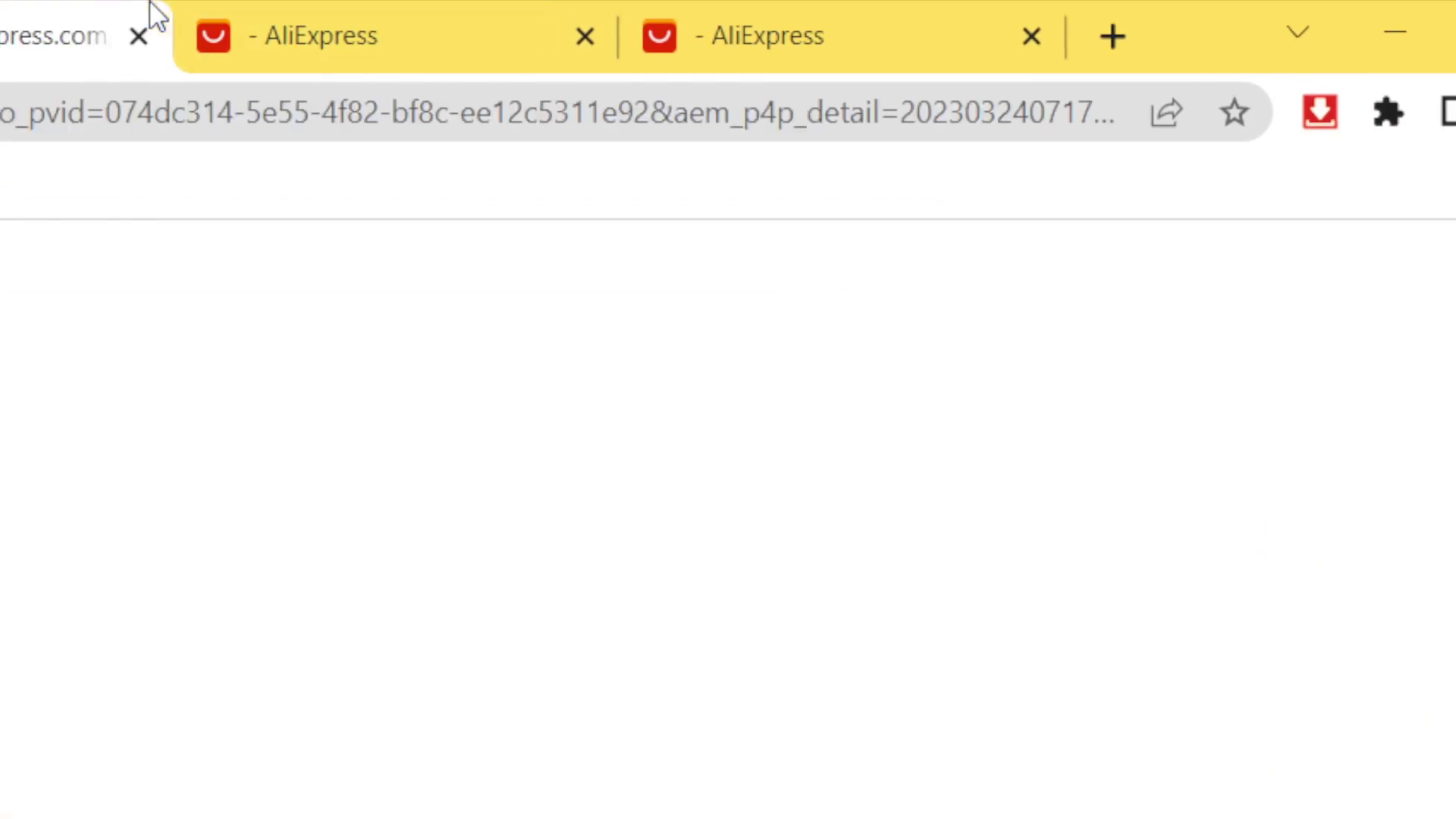